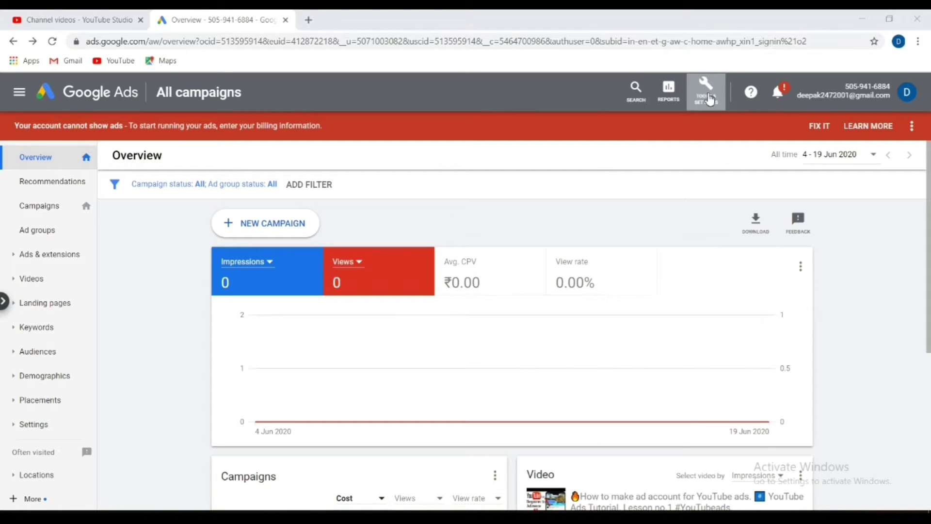
- Open the Audience manager for the account's remarketing audience lists
{"action": "left_click", "coordinate": [709, 99]}
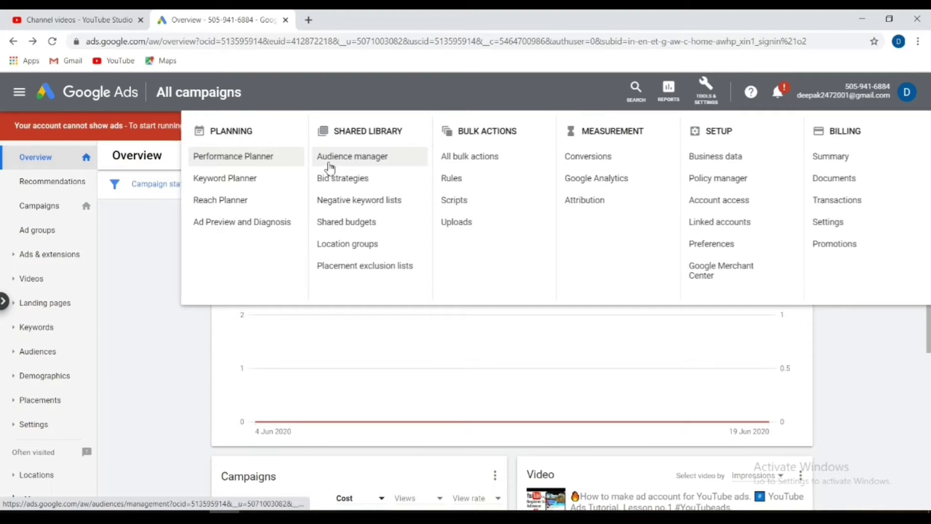
{"action": "left_click", "coordinate": [361, 162]}
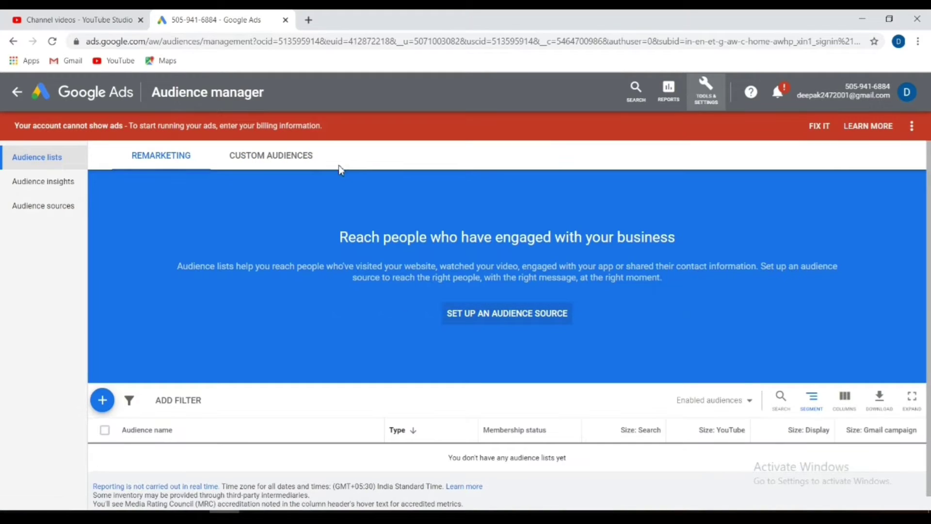
{"action": "scroll", "coordinate": [194, 283], "scroll_direction": "down", "scroll_amount": 1}
{"action": "scroll", "coordinate": [160, 316], "scroll_direction": "up", "scroll_amount": 1}
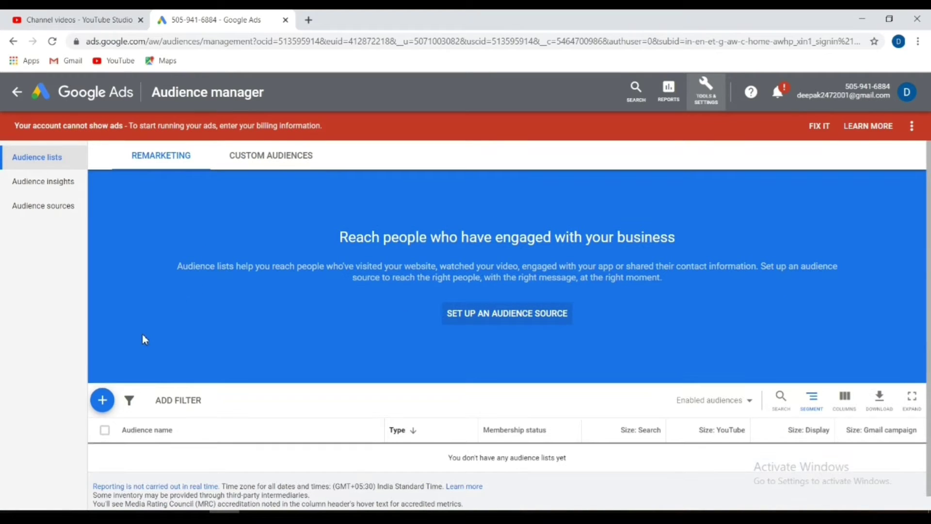
- Start a new YouTube users audience and name it "Liked Videos"
{"action": "left_click", "coordinate": [106, 401]}
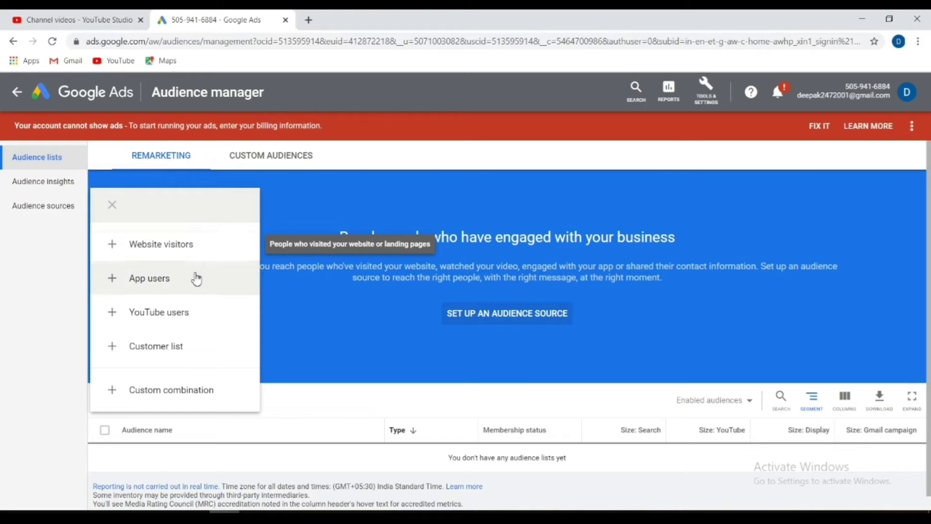
{"action": "left_click", "coordinate": [165, 317]}
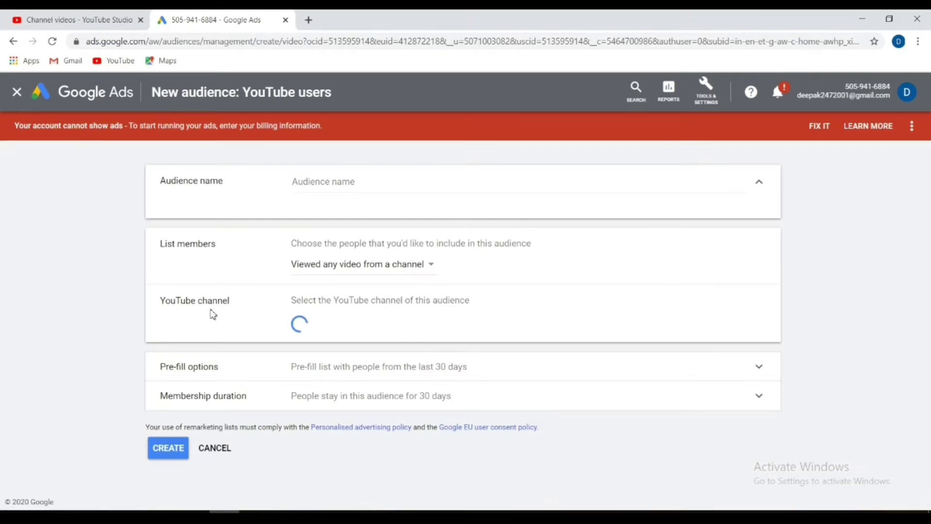
{"action": "left_click", "coordinate": [384, 184]}
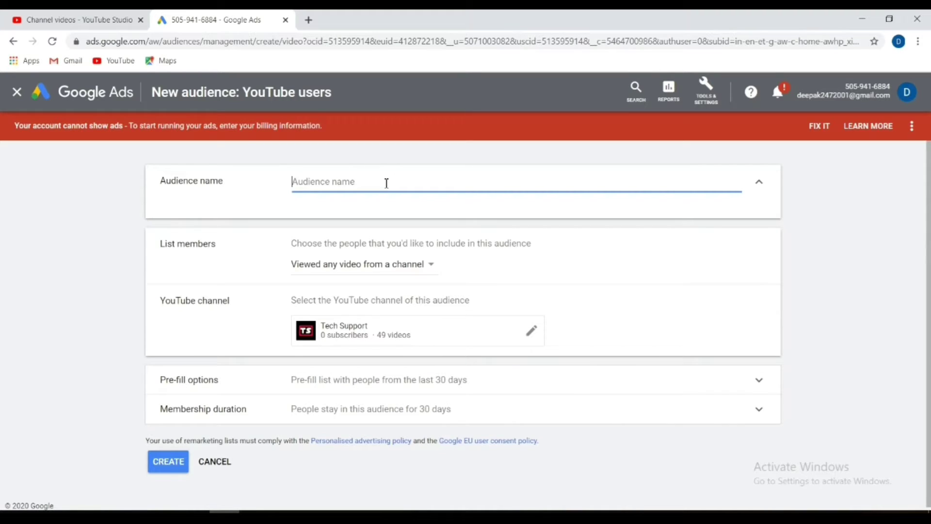
{"action": "type", "text": "Liked Videos"}
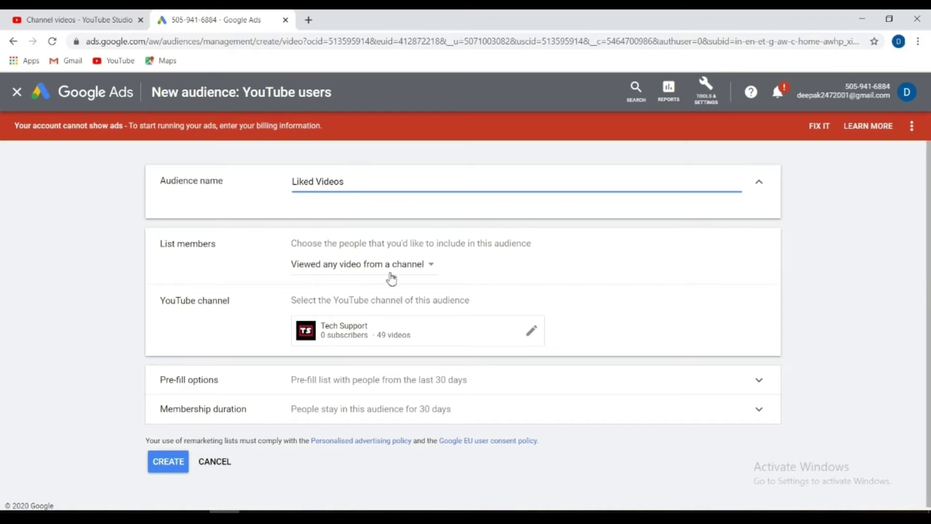
- Set the audience's list members to people who liked any video from a channel
{"action": "left_click", "coordinate": [427, 267]}
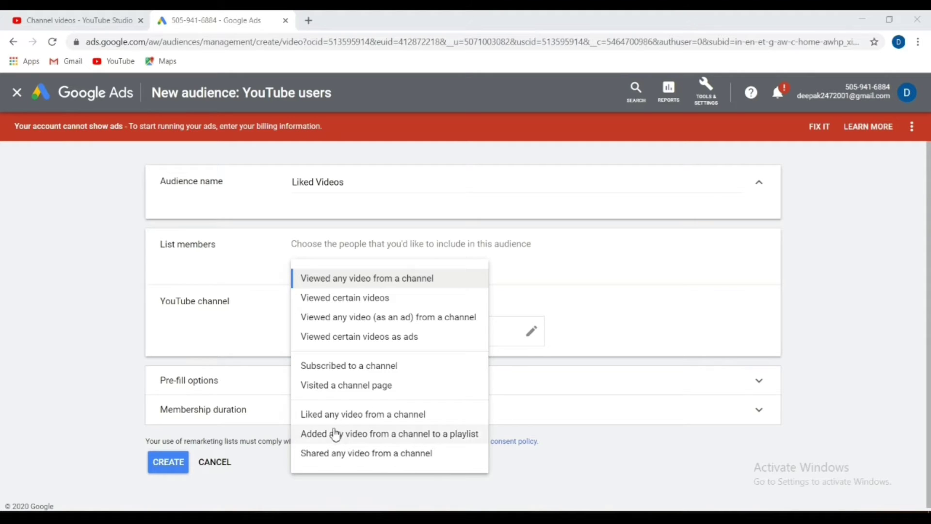
{"action": "left_click", "coordinate": [409, 420]}
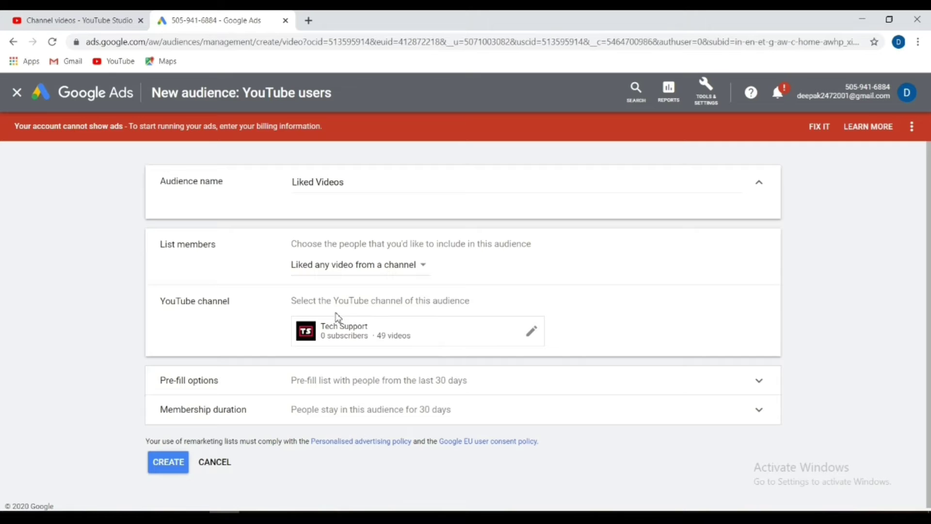
{"action": "scroll", "coordinate": [434, 403], "scroll_direction": "down", "scroll_amount": 1}
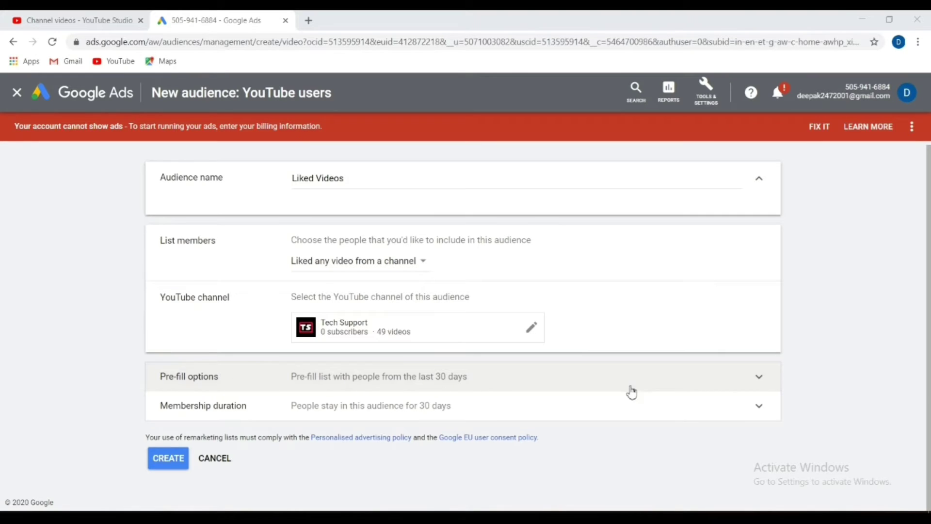
- Choose to pre-fill the list with people who matched the rules within the past 30 days
{"action": "left_click", "coordinate": [758, 379]}
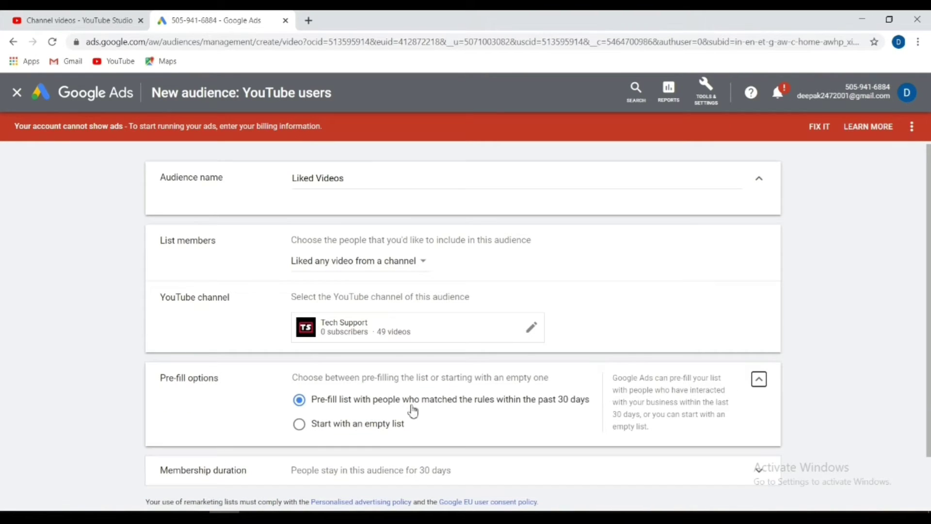
{"action": "left_click", "coordinate": [300, 425]}
{"action": "left_click", "coordinate": [304, 402]}
{"action": "scroll", "coordinate": [264, 405], "scroll_direction": "down", "scroll_amount": 2}
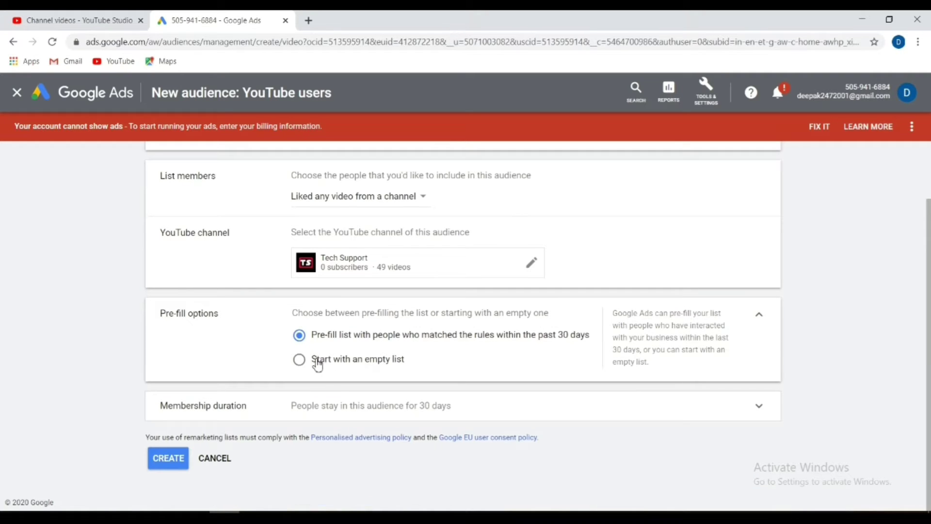
- Set the audience's membership duration to 540 days
{"action": "left_click", "coordinate": [756, 411]}
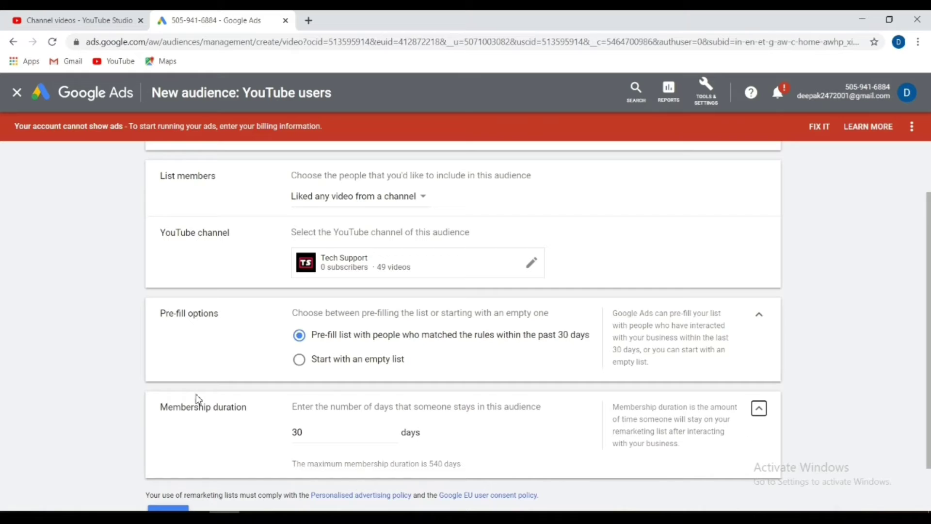
{"action": "left_click", "coordinate": [314, 437]}
{"action": "key", "text": "BackSpace"}
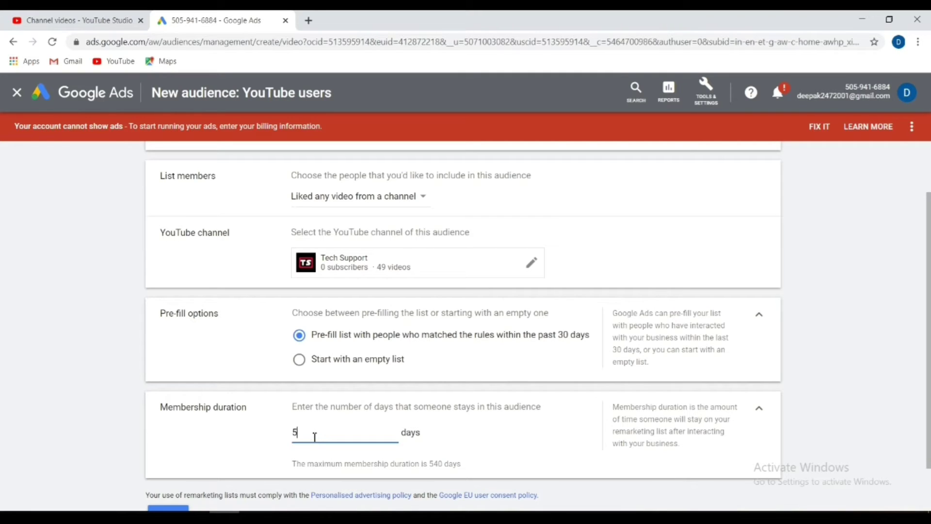
{"action": "scroll", "coordinate": [398, 420], "scroll_direction": "down", "scroll_amount": 1}
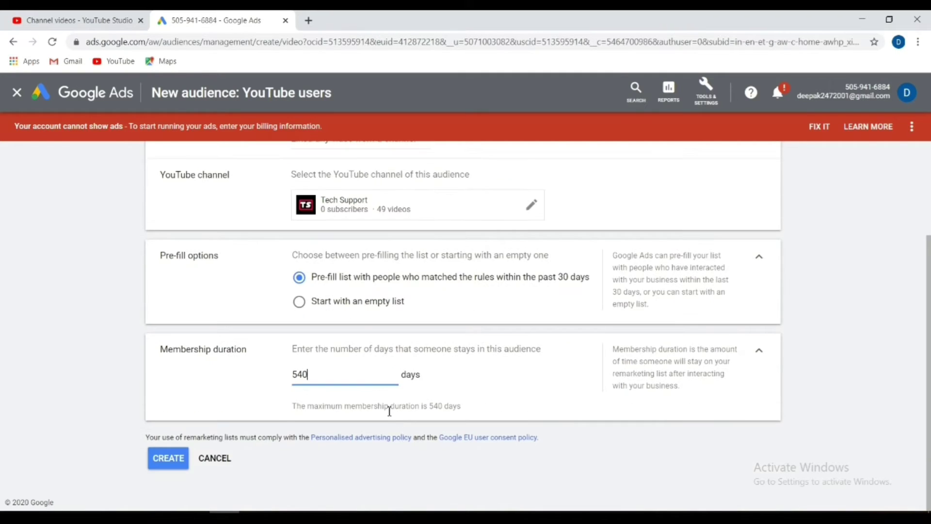
- Create the Liked Videos audience with the entered settings
{"action": "left_click", "coordinate": [183, 461]}
{"action": "scroll", "coordinate": [183, 439], "scroll_direction": "down", "scroll_amount": 2}
{"action": "left_click", "coordinate": [171, 458]}
{"action": "scroll", "coordinate": [176, 467], "scroll_direction": "down", "scroll_amount": 2}
{"action": "left_click", "coordinate": [172, 461]}
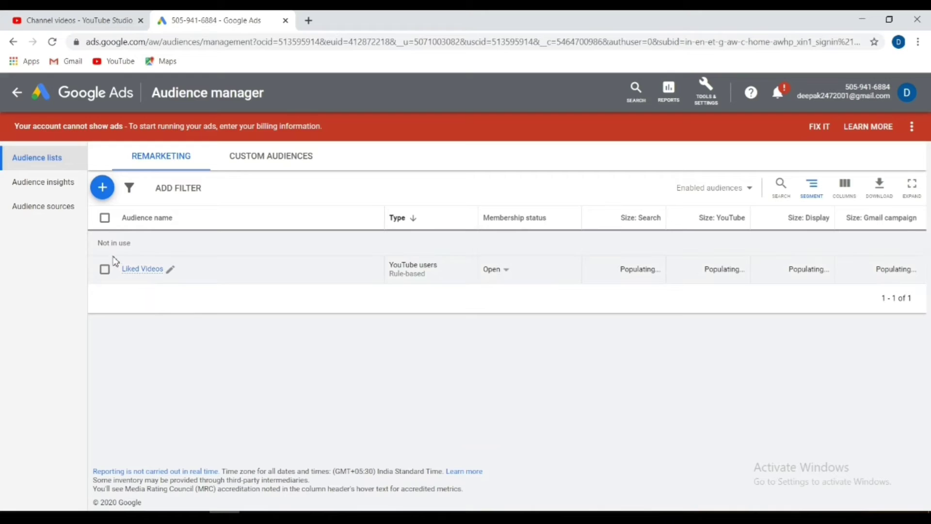
- Start another YouTube users audience and name it "Viewed shartain videos"
{"action": "left_click", "coordinate": [103, 190]}
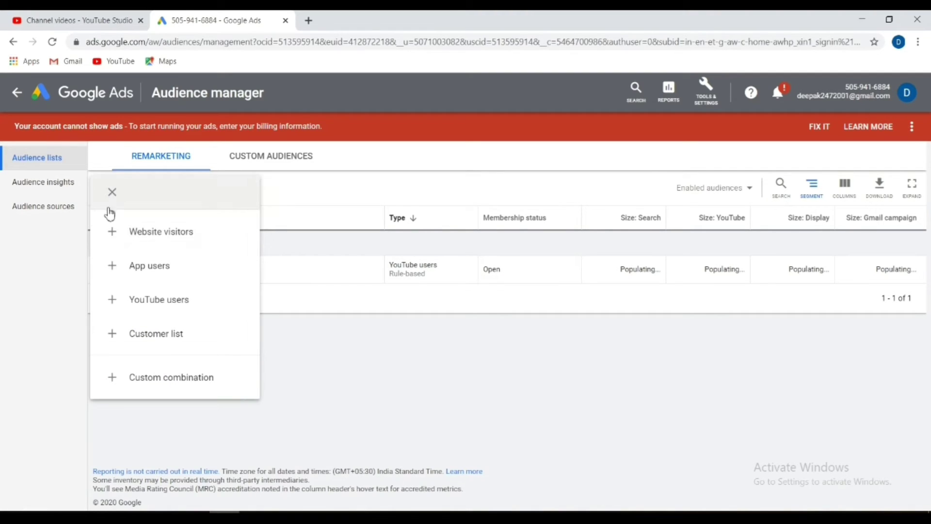
{"action": "left_click", "coordinate": [172, 304]}
{"action": "left_click", "coordinate": [367, 185]}
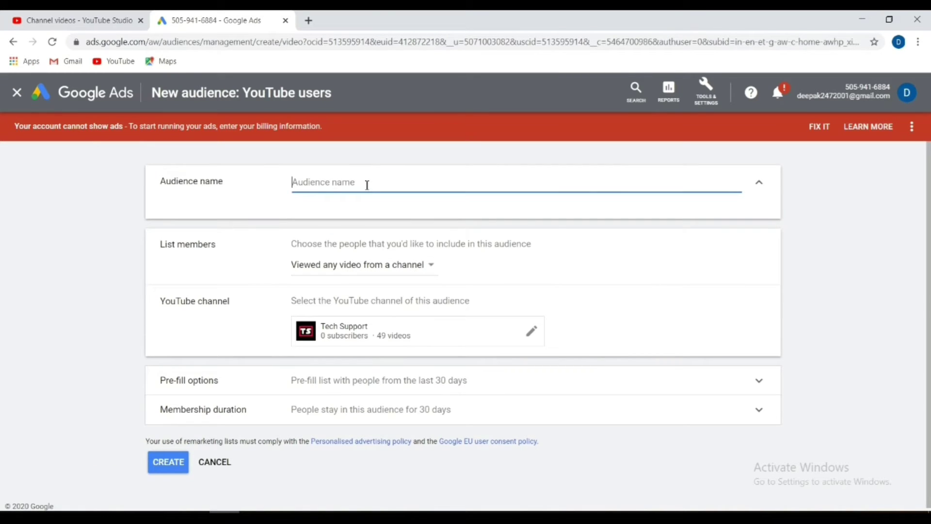
{"action": "type", "text": "Viewed shartain videos"}
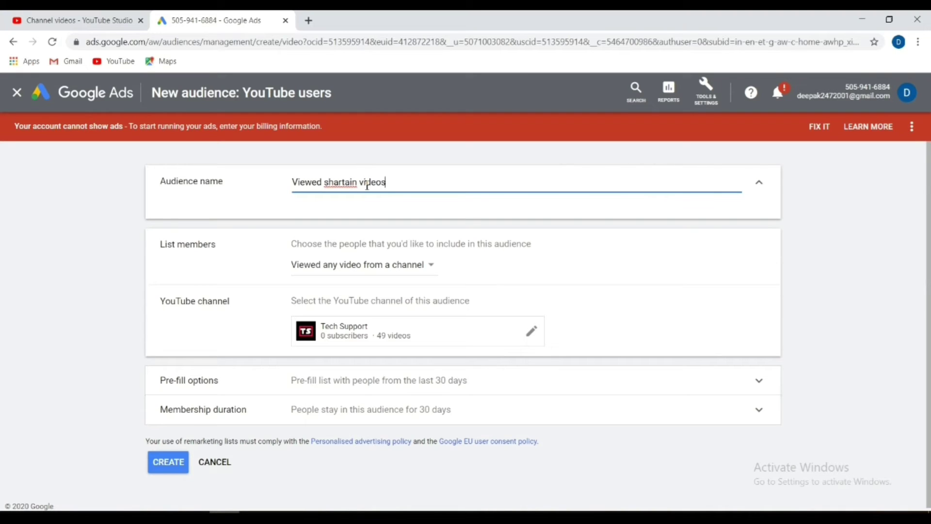
- Set the new audience's list members to people who viewed certain videos
{"action": "left_click", "coordinate": [430, 265]}
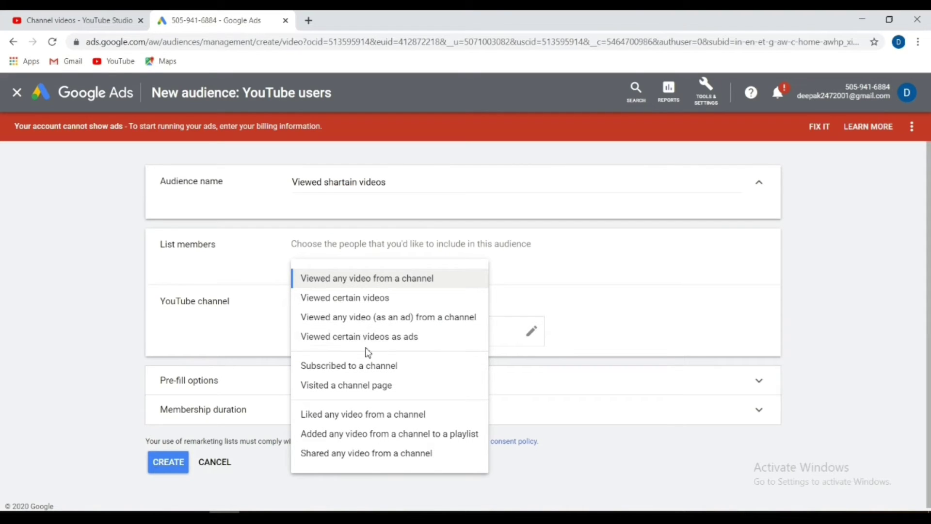
{"action": "left_click", "coordinate": [371, 302]}
{"action": "scroll", "coordinate": [334, 321], "scroll_direction": "down", "scroll_amount": 2}
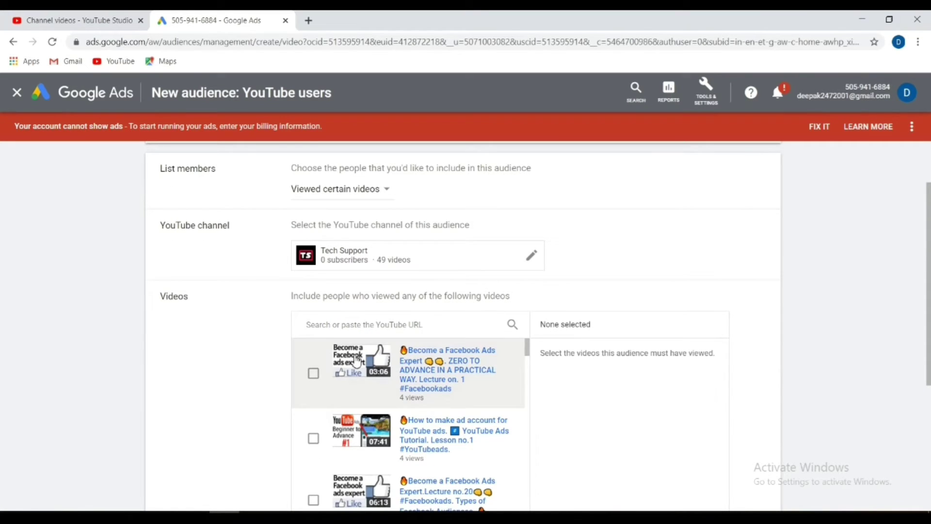
{"action": "scroll", "coordinate": [324, 370], "scroll_direction": "down", "scroll_amount": 1}
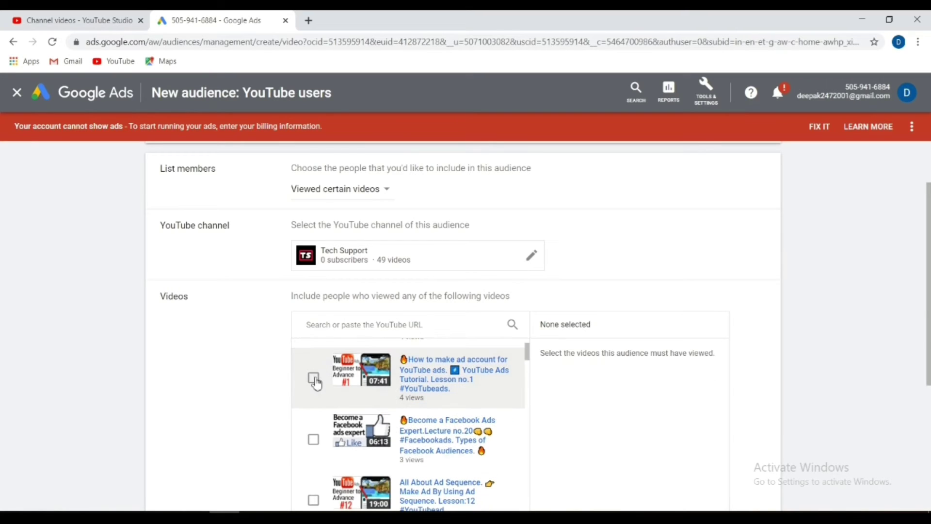
{"action": "left_click", "coordinate": [313, 378]}
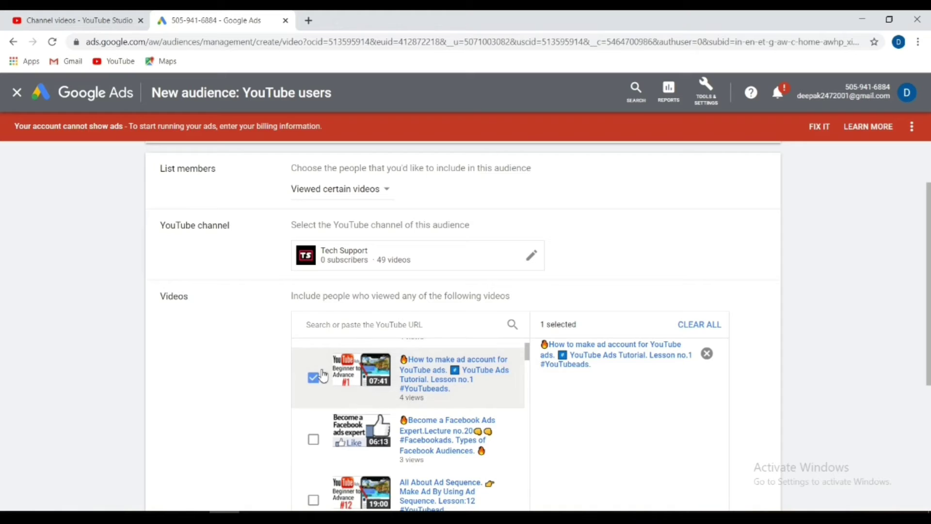
{"action": "scroll", "coordinate": [323, 378], "scroll_direction": "up", "scroll_amount": 1}
{"action": "left_click", "coordinate": [314, 439]}
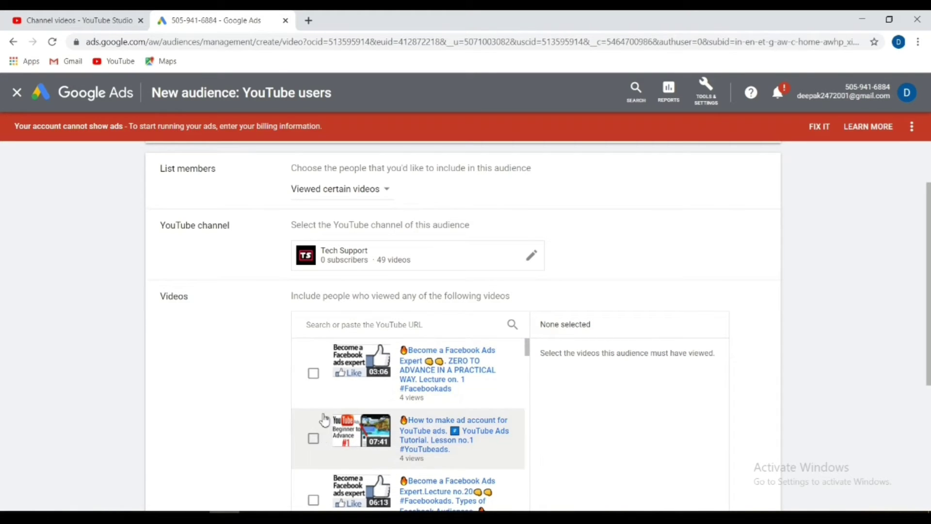
{"action": "scroll", "coordinate": [108, 148], "scroll_direction": "up", "scroll_amount": 1}
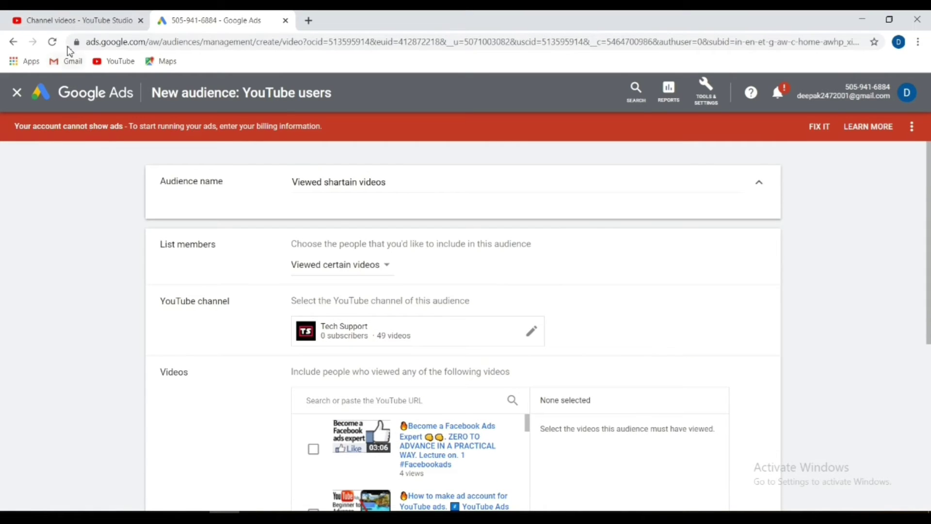
- Switch to YouTube Studio and copy the shareable link of the lesson no. 10 video on making video discovery ads
{"action": "left_click", "coordinate": [73, 20]}
{"action": "scroll", "coordinate": [268, 345], "scroll_direction": "down", "scroll_amount": 1}
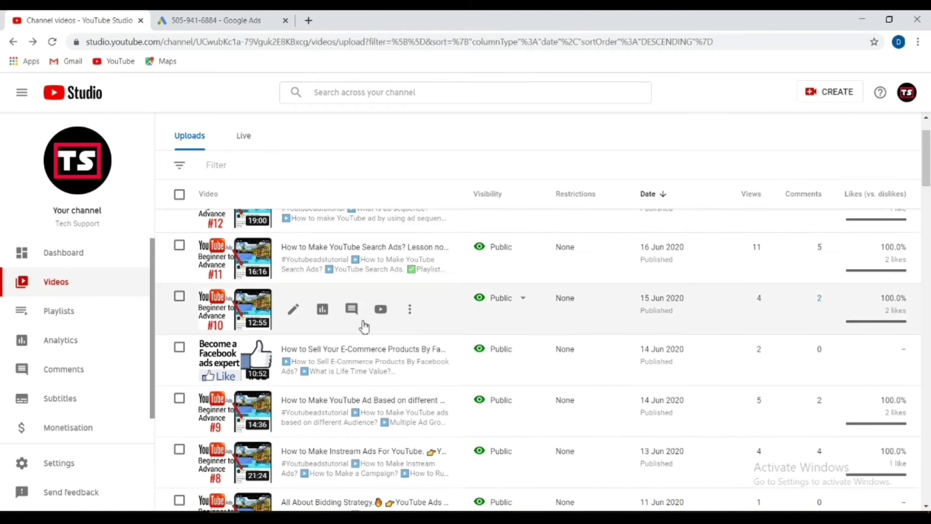
{"action": "left_click", "coordinate": [410, 310]}
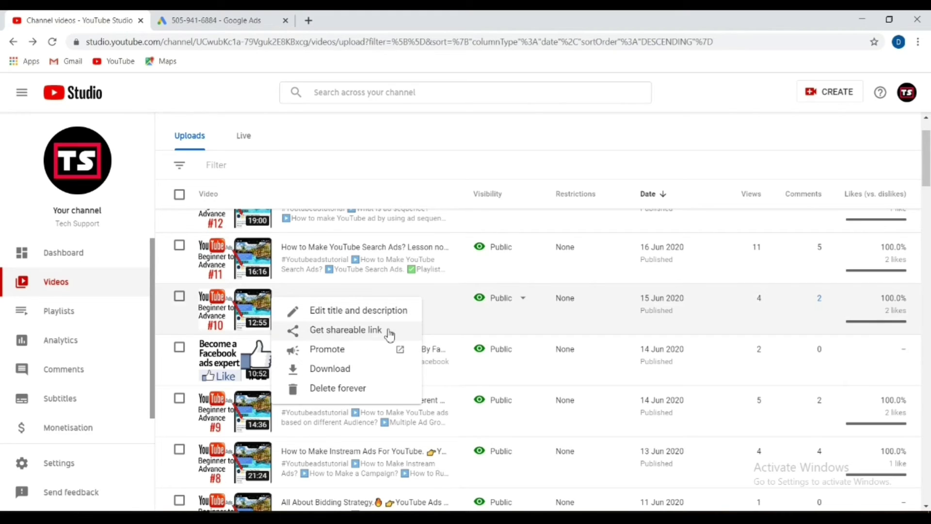
{"action": "left_click", "coordinate": [364, 330]}
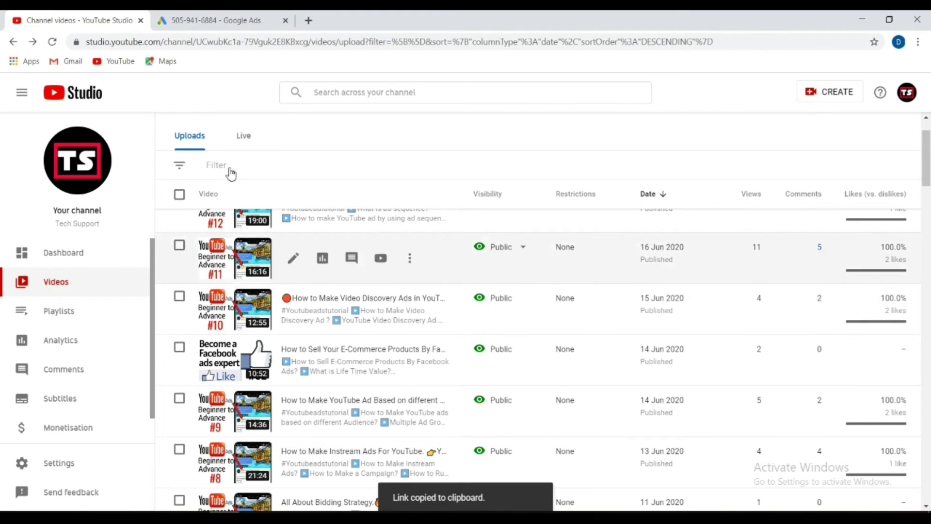
- Back in Google Ads, find the video by pasting its copied link into the audience's video search, and include it
{"action": "left_click", "coordinate": [223, 20]}
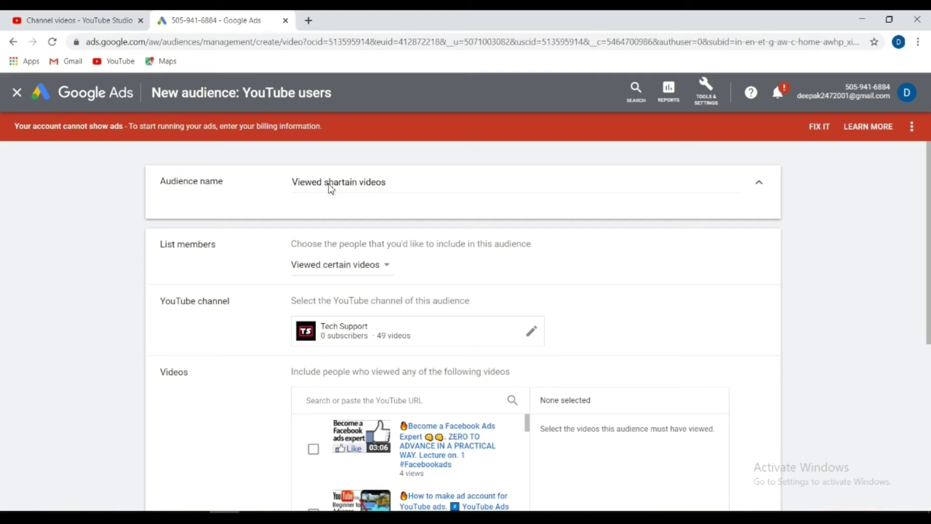
{"action": "right_click", "coordinate": [370, 303]}
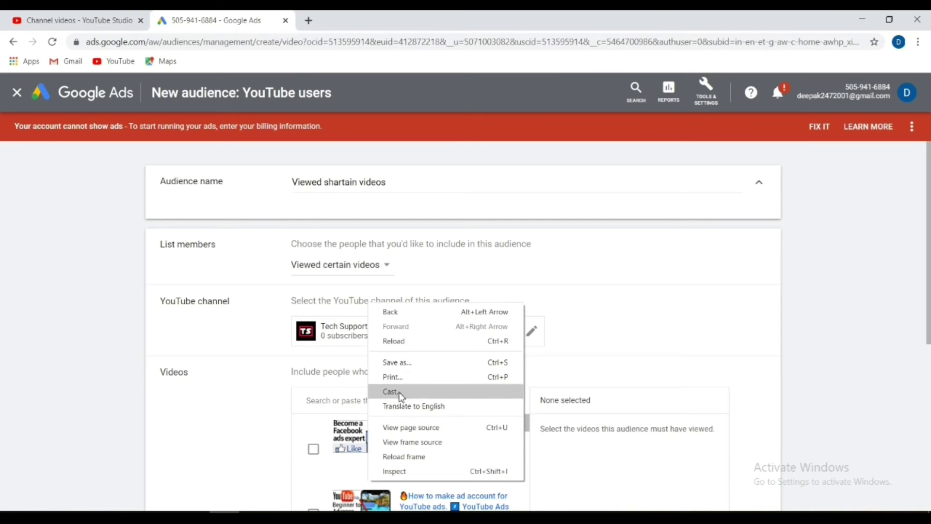
{"action": "left_click", "coordinate": [272, 376]}
{"action": "right_click", "coordinate": [389, 402]}
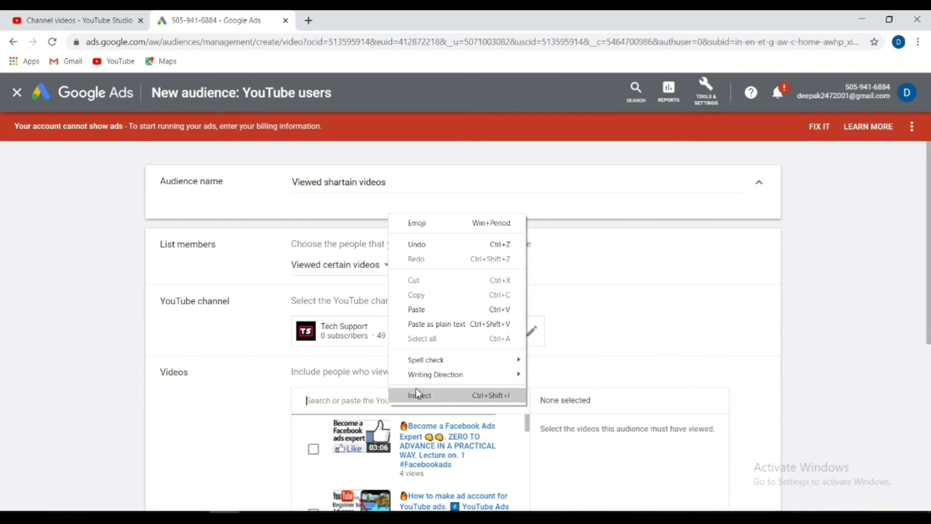
{"action": "left_click", "coordinate": [415, 309]}
{"action": "scroll", "coordinate": [272, 339], "scroll_direction": "down", "scroll_amount": 3}
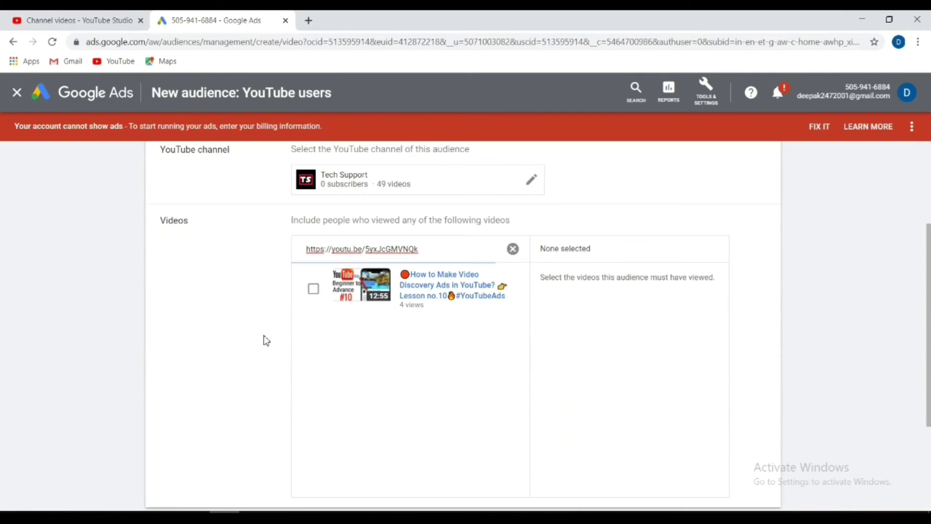
{"action": "left_click", "coordinate": [313, 288]}
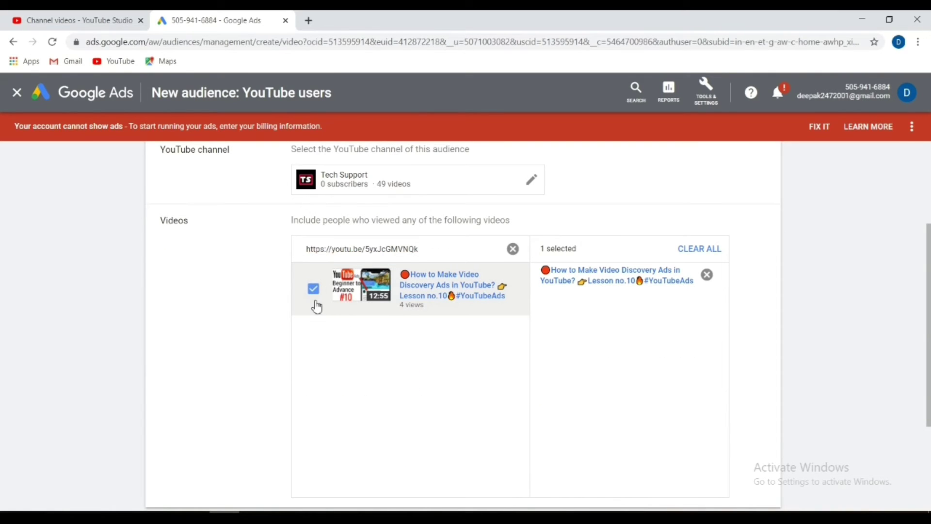
{"action": "scroll", "coordinate": [260, 316], "scroll_direction": "down", "scroll_amount": 2}
{"action": "scroll", "coordinate": [261, 315], "scroll_direction": "up", "scroll_amount": 5}
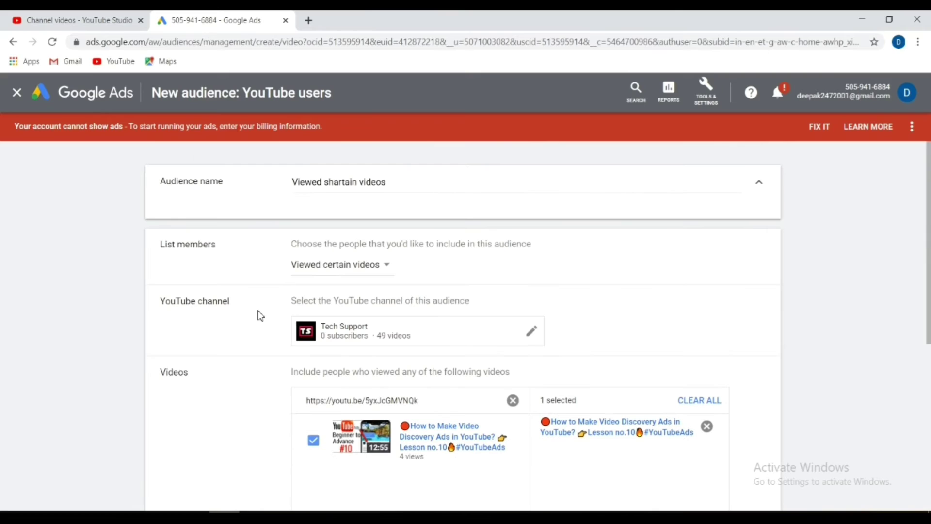
{"action": "scroll", "coordinate": [306, 325], "scroll_direction": "down", "scroll_amount": 6}
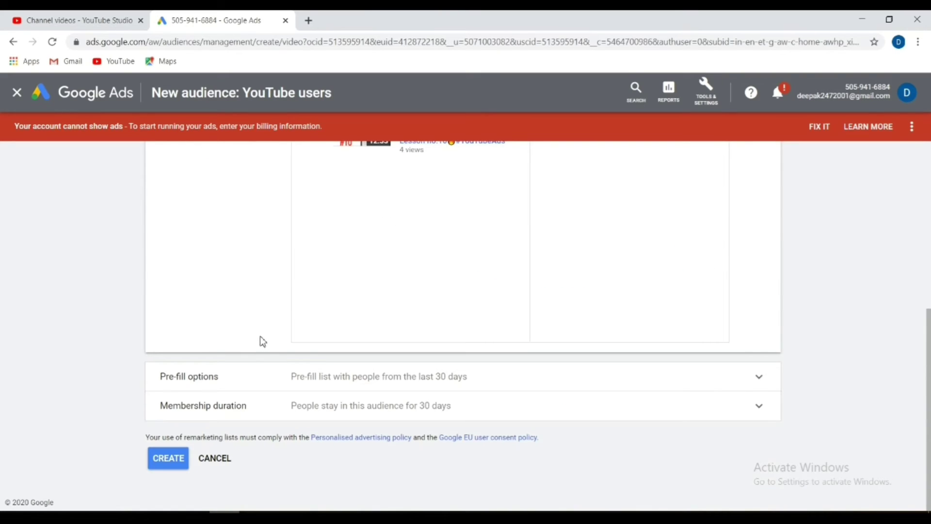
- Keep the 30-day pre-fill option, set the membership duration to 540 days and create the "Viewed shartain videos" audience
{"action": "left_click", "coordinate": [760, 383]}
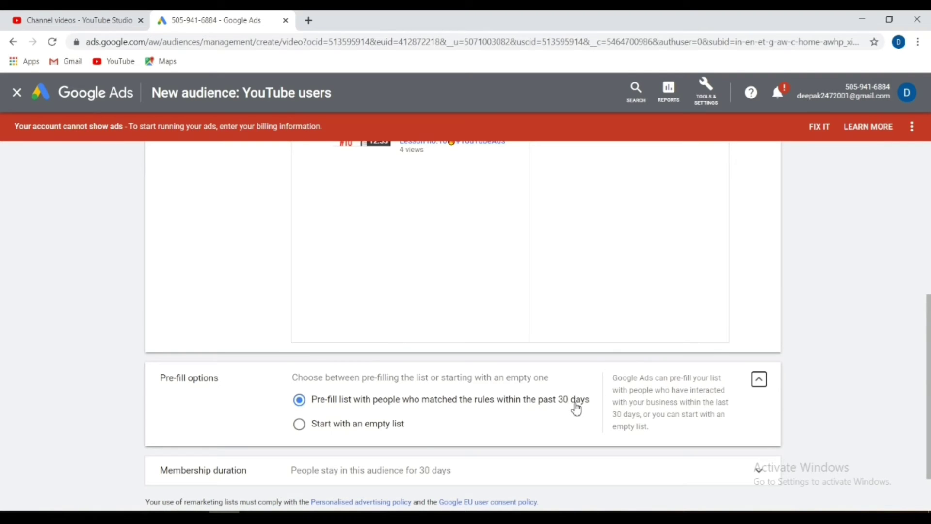
{"action": "scroll", "coordinate": [374, 369], "scroll_direction": "down", "scroll_amount": 2}
{"action": "left_click", "coordinate": [393, 409]}
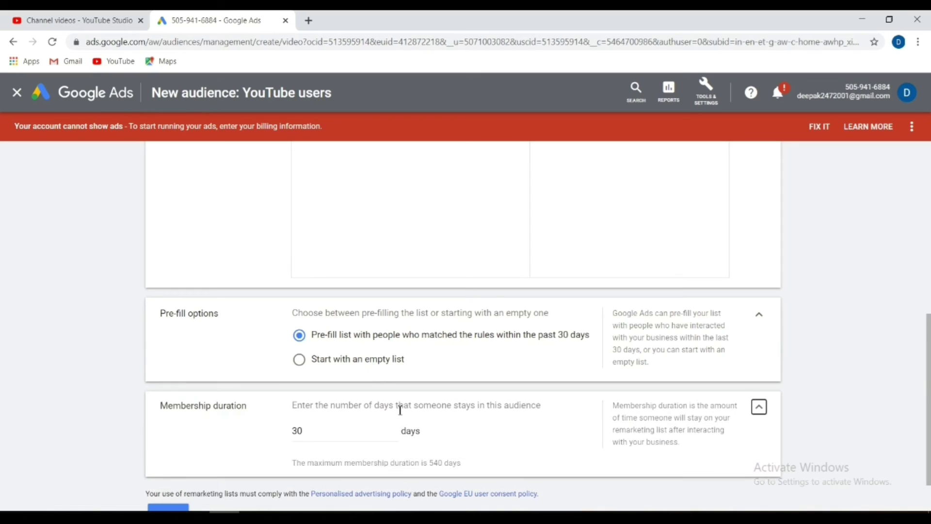
{"action": "left_click", "coordinate": [352, 439]}
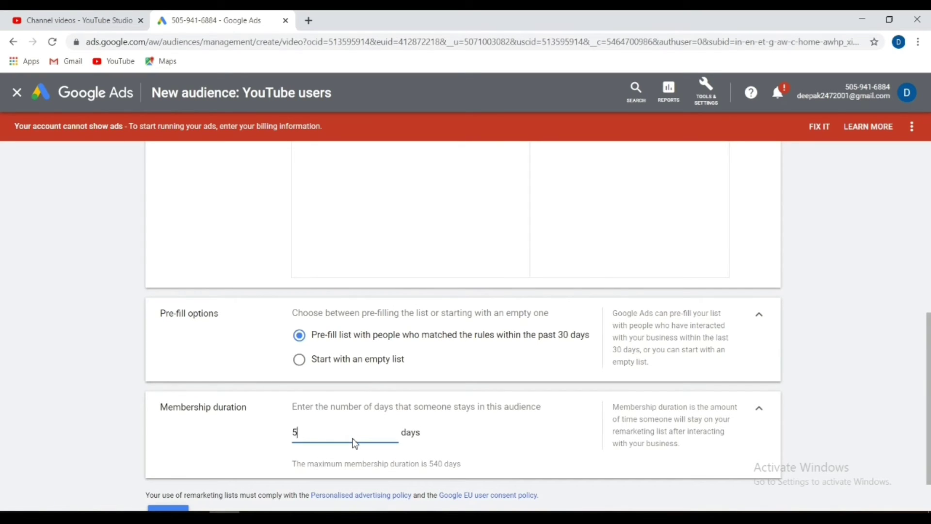
{"action": "scroll", "coordinate": [436, 441], "scroll_direction": "down", "scroll_amount": 2}
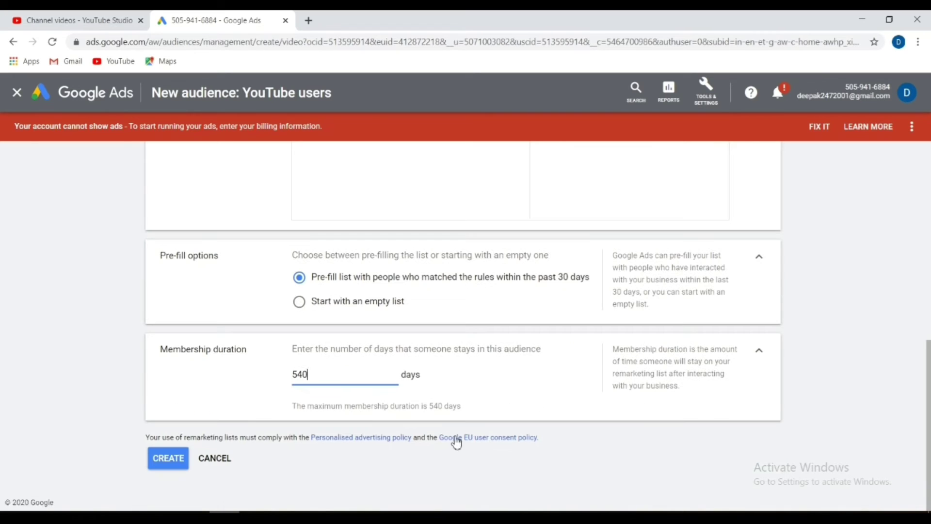
{"action": "left_click", "coordinate": [169, 466]}
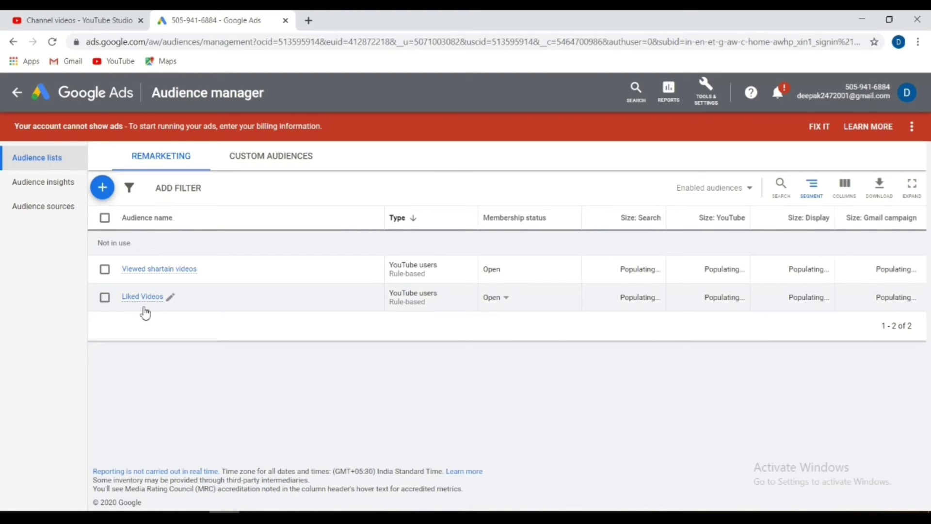
- Start another YouTube users audience and name it "Subscribed Channel"
{"action": "left_click", "coordinate": [102, 187]}
{"action": "left_click", "coordinate": [188, 306]}
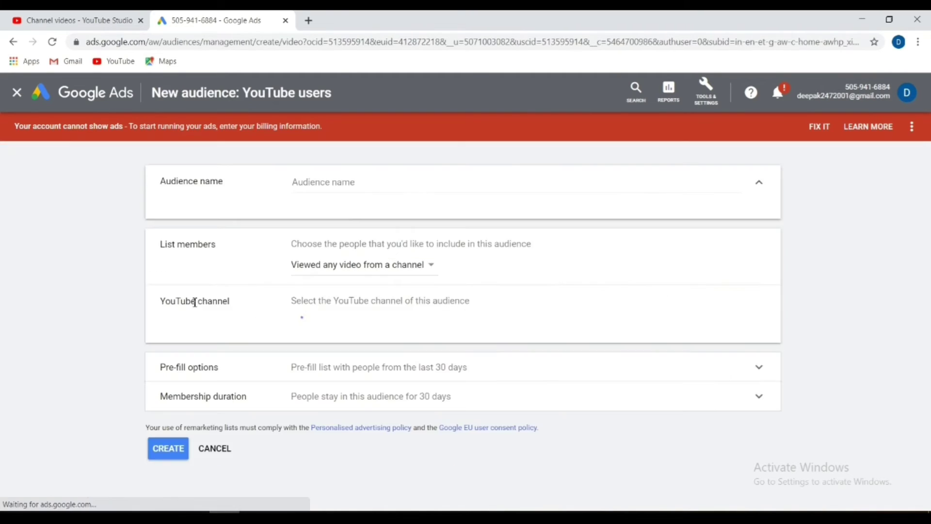
{"action": "left_click", "coordinate": [380, 187]}
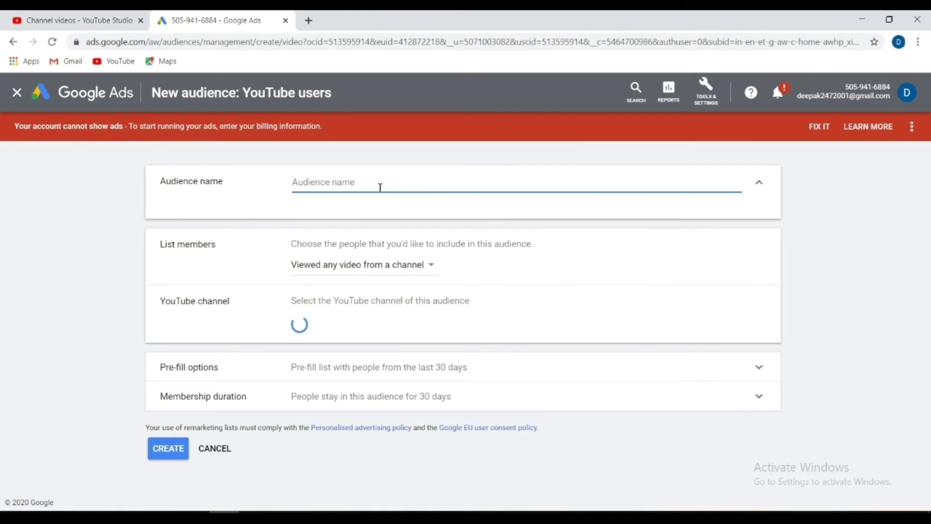
{"action": "type", "text": "Subscribed Channel"}
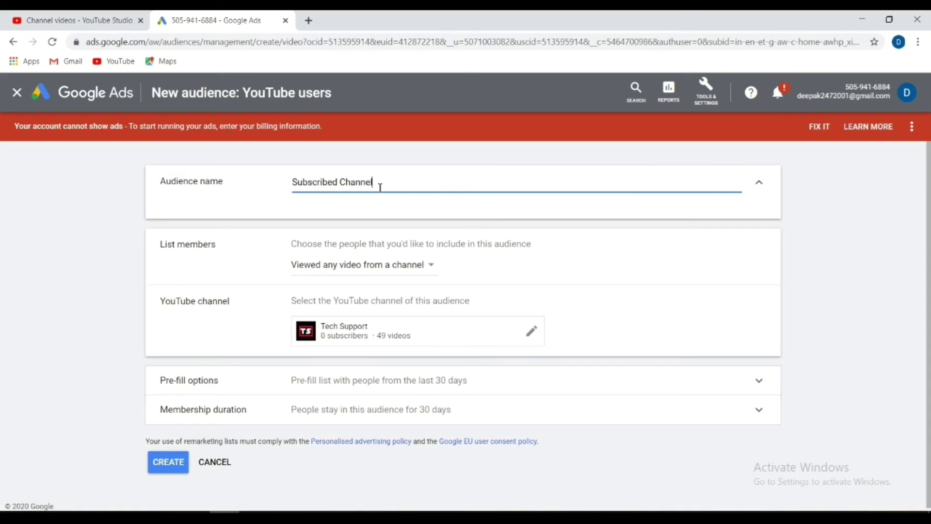
- Set the list members to people who subscribed to a channel, keeping Tech Support as the YouTube channel
{"action": "left_click", "coordinate": [428, 270]}
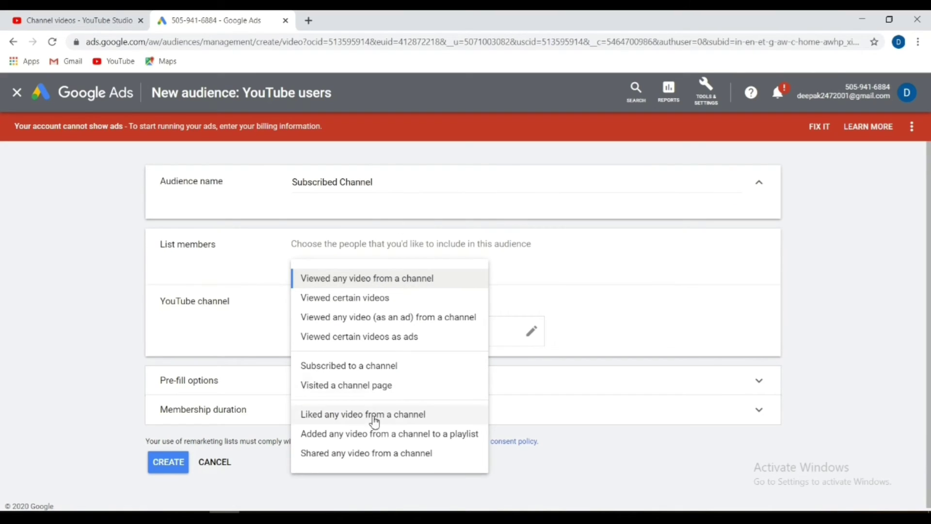
{"action": "left_click", "coordinate": [392, 369]}
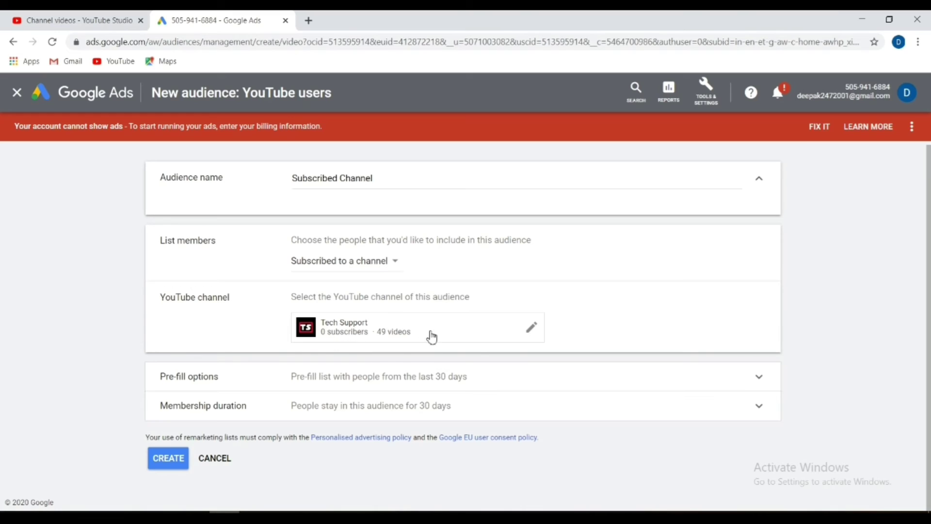
{"action": "left_click", "coordinate": [531, 330]}
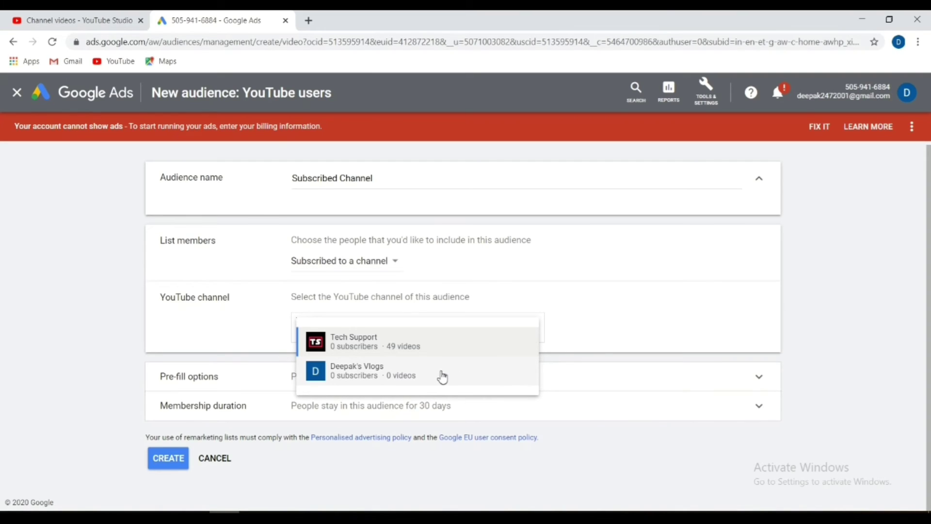
{"action": "left_click", "coordinate": [582, 337]}
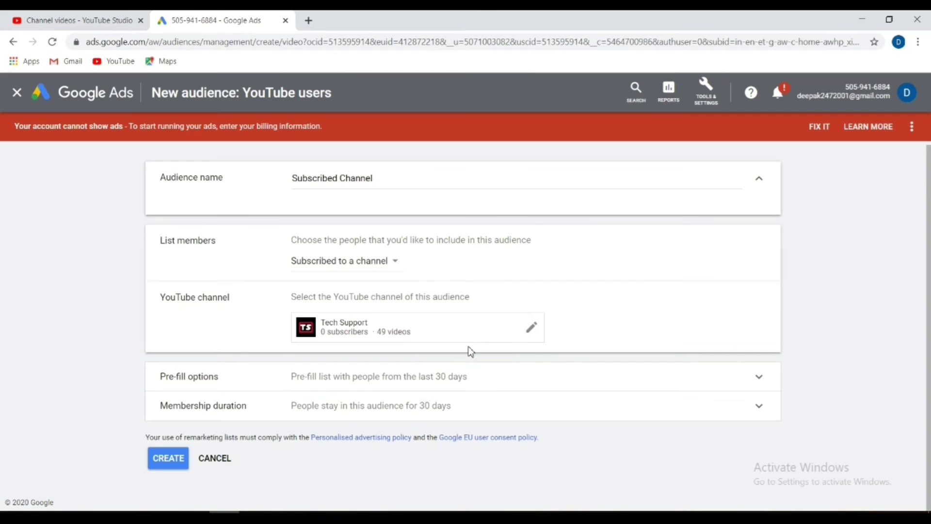
- Set the membership duration to 540 days, keep the 30-day pre-fill option and create the "Subscribed Channel" audience
{"action": "left_click", "coordinate": [759, 378]}
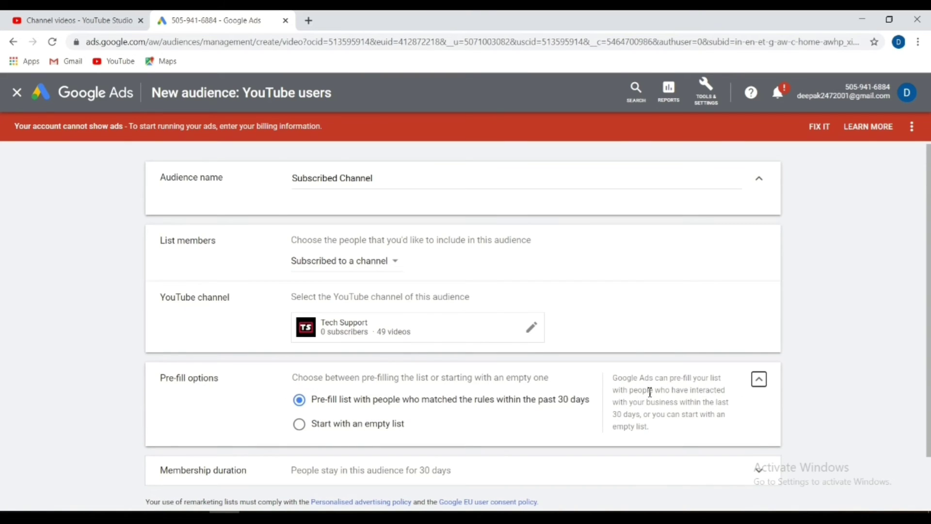
{"action": "left_click", "coordinate": [759, 380]}
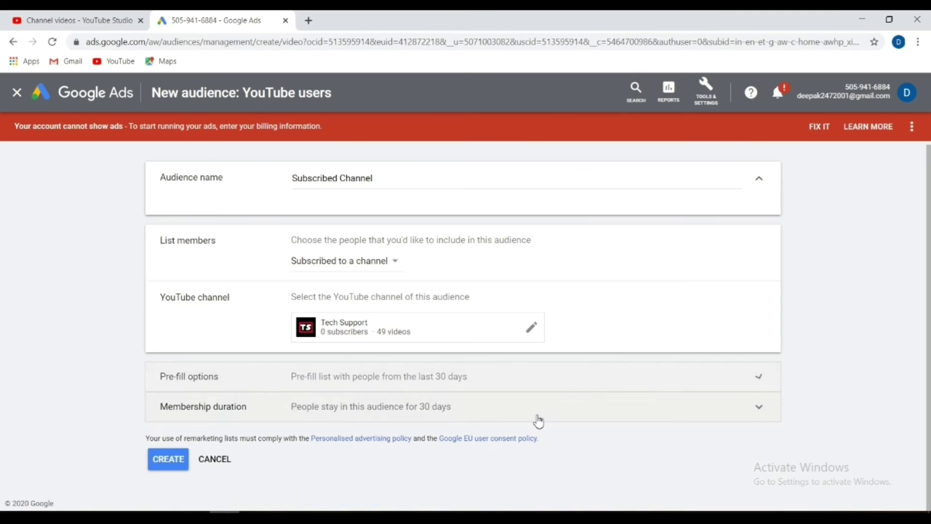
{"action": "left_click", "coordinate": [760, 407]}
{"action": "left_click", "coordinate": [389, 437]}
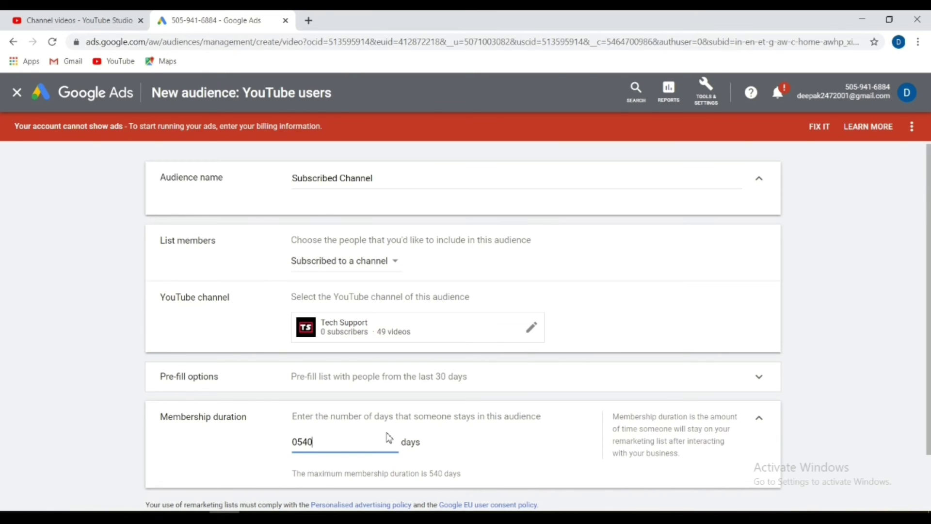
{"action": "key", "text": "BackSpace"}
{"action": "key", "text": "BackSpace"}
{"action": "key", "text": "BackSpace"}
{"action": "scroll", "coordinate": [483, 444], "scroll_direction": "down", "scroll_amount": 2}
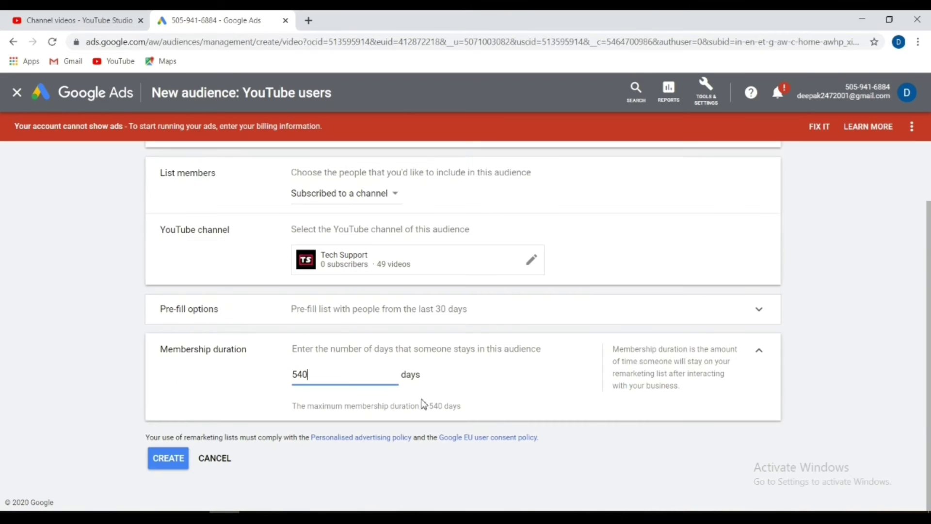
{"action": "left_click", "coordinate": [167, 461]}
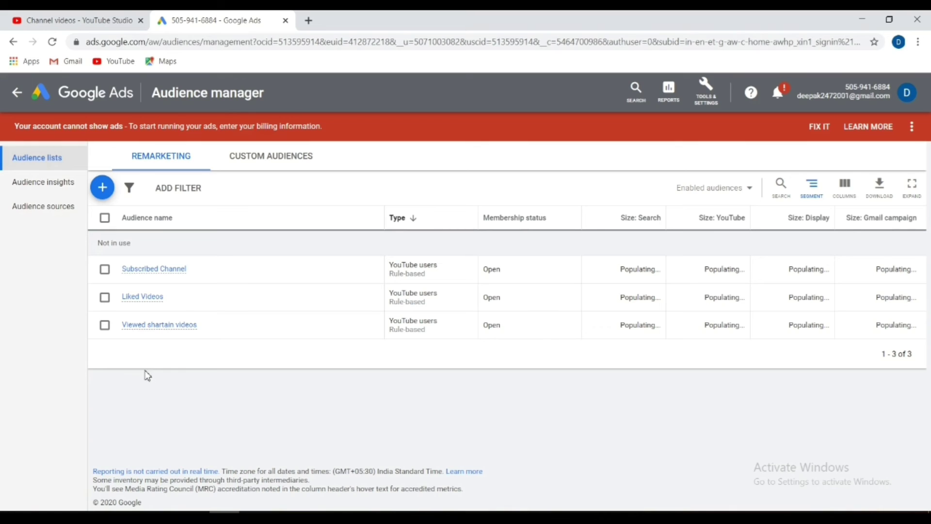
- Leave the audience manager and start a new Video campaign without a goal's guidance, using the Custom video campaign subtype
{"action": "left_click", "coordinate": [17, 95]}
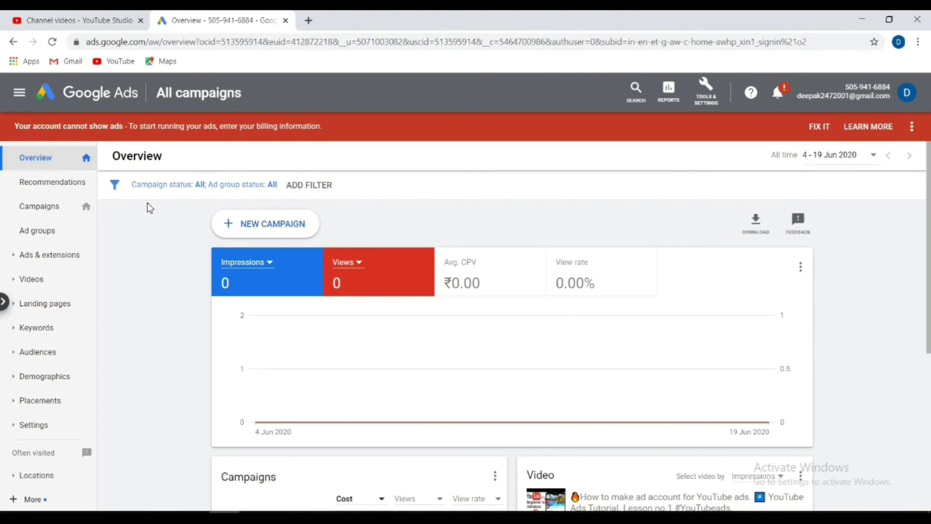
{"action": "left_click", "coordinate": [243, 226]}
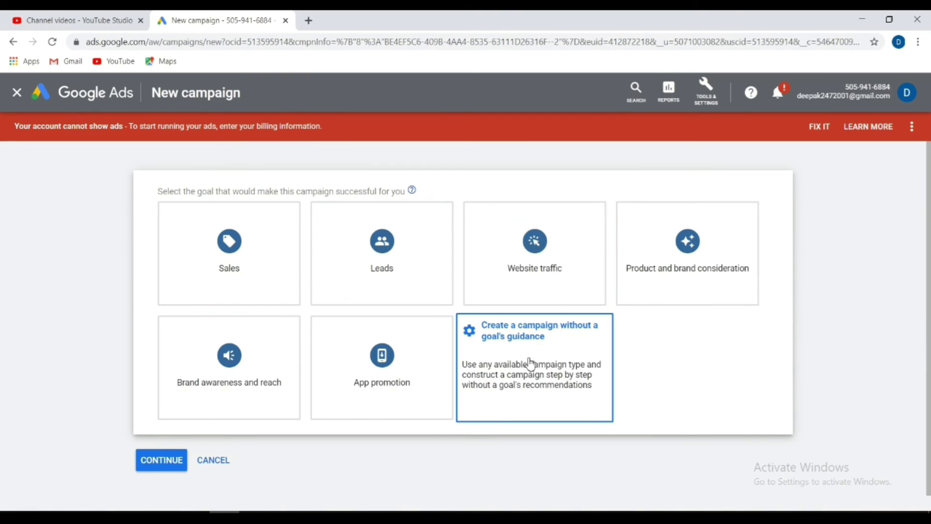
{"action": "left_click", "coordinate": [473, 362]}
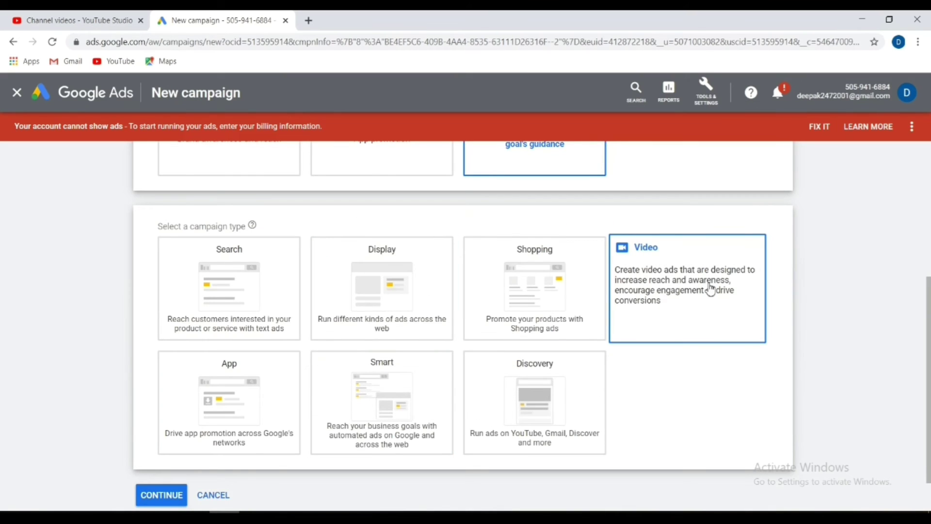
{"action": "left_click", "coordinate": [710, 289]}
{"action": "scroll", "coordinate": [234, 333], "scroll_direction": "down", "scroll_amount": 5}
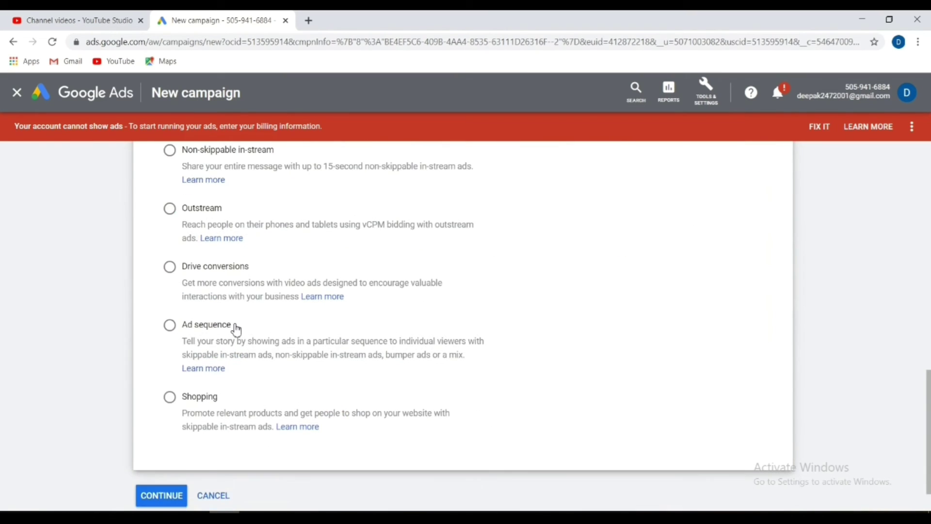
{"action": "scroll", "coordinate": [236, 330], "scroll_direction": "up", "scroll_amount": 2}
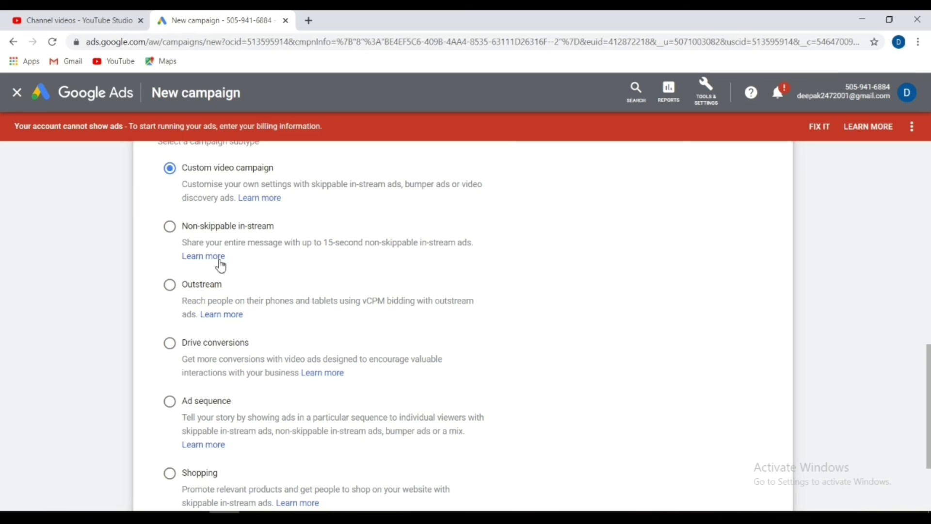
{"action": "scroll", "coordinate": [237, 250], "scroll_direction": "up", "scroll_amount": 2}
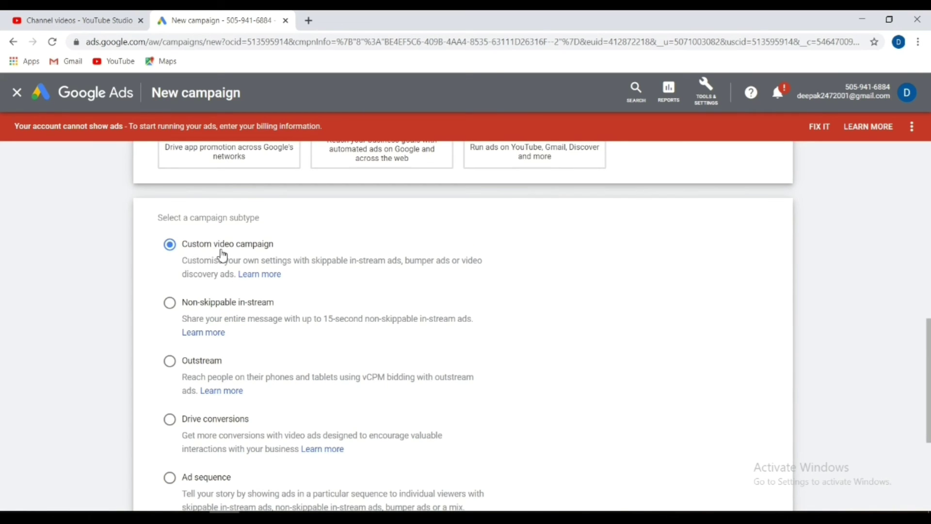
{"action": "scroll", "coordinate": [289, 267], "scroll_direction": "down", "scroll_amount": 5}
{"action": "left_click", "coordinate": [178, 445]}
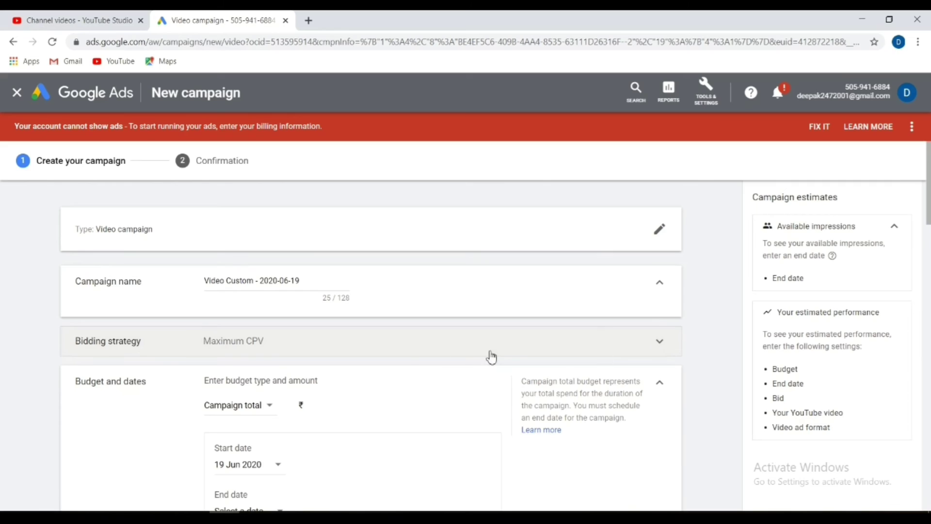
- Review the campaign's budget, network, language, location and content exclusion settings, and expand the additional settings
{"action": "scroll", "coordinate": [264, 339], "scroll_direction": "down", "scroll_amount": 3}
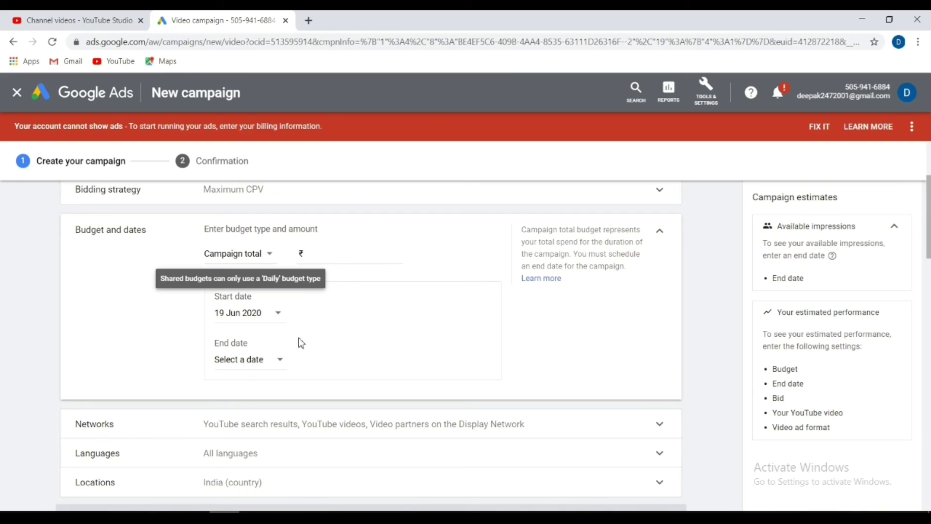
{"action": "scroll", "coordinate": [301, 342], "scroll_direction": "down", "scroll_amount": 3}
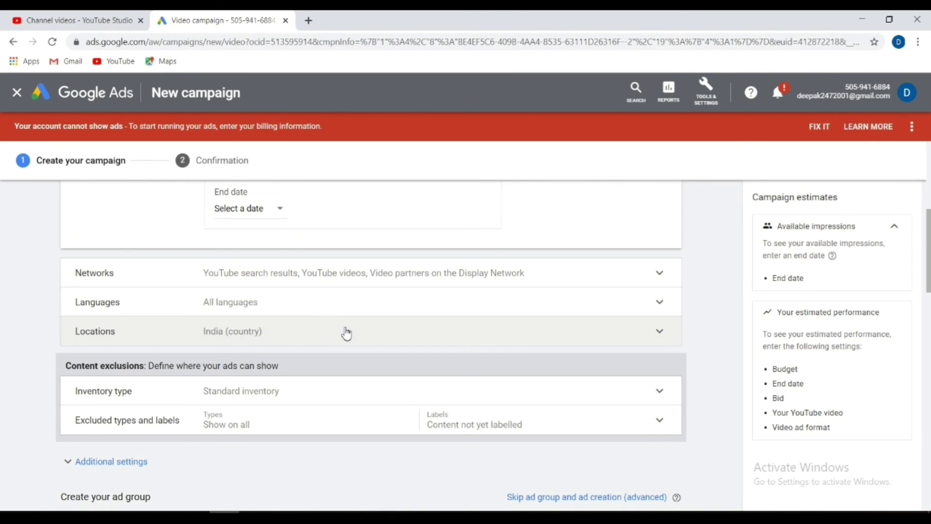
{"action": "scroll", "coordinate": [220, 335], "scroll_direction": "down", "scroll_amount": 3}
{"action": "scroll", "coordinate": [221, 343], "scroll_direction": "up", "scroll_amount": 2}
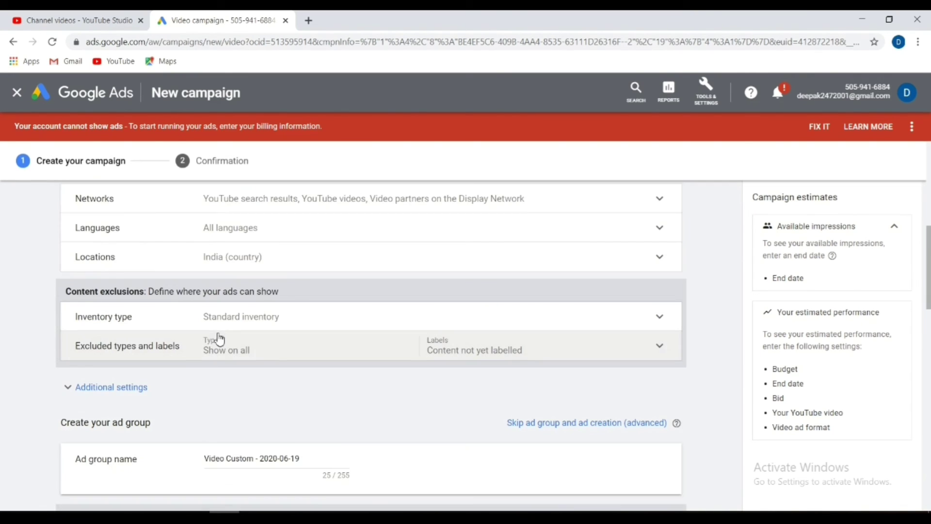
{"action": "left_click", "coordinate": [87, 387]}
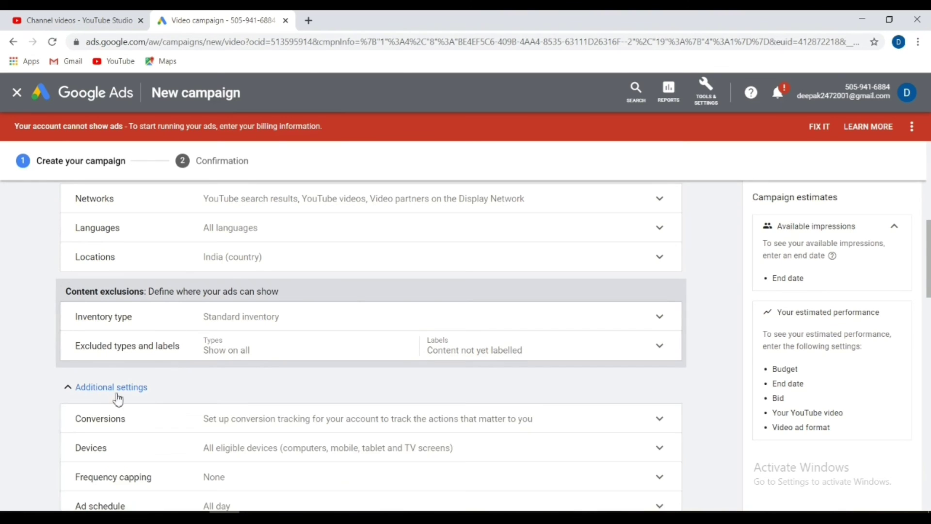
{"action": "scroll", "coordinate": [145, 390], "scroll_direction": "down", "scroll_amount": 3}
{"action": "scroll", "coordinate": [126, 335], "scroll_direction": "down", "scroll_amount": 3}
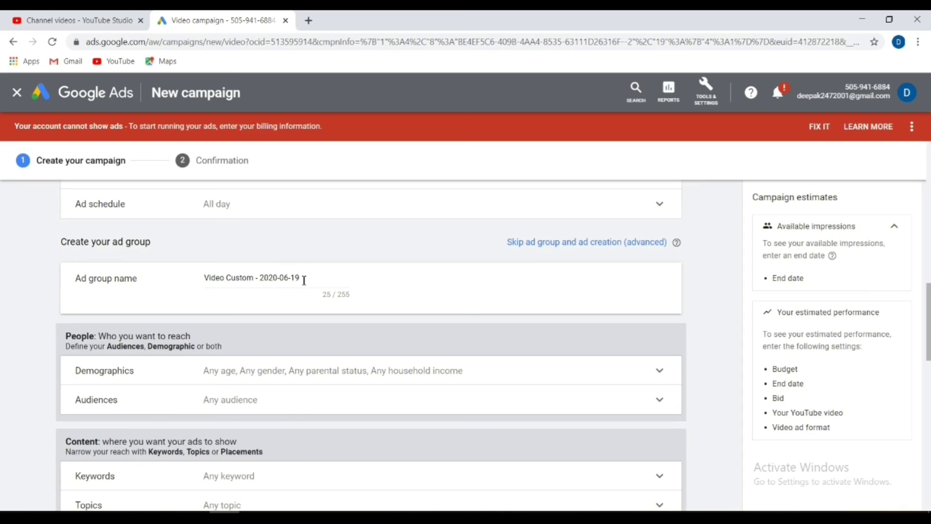
- Look through the ad group's targeting, bidding and video ad sections, then briefly open and close the audience selection
{"action": "scroll", "coordinate": [300, 297], "scroll_direction": "down", "scroll_amount": 3}
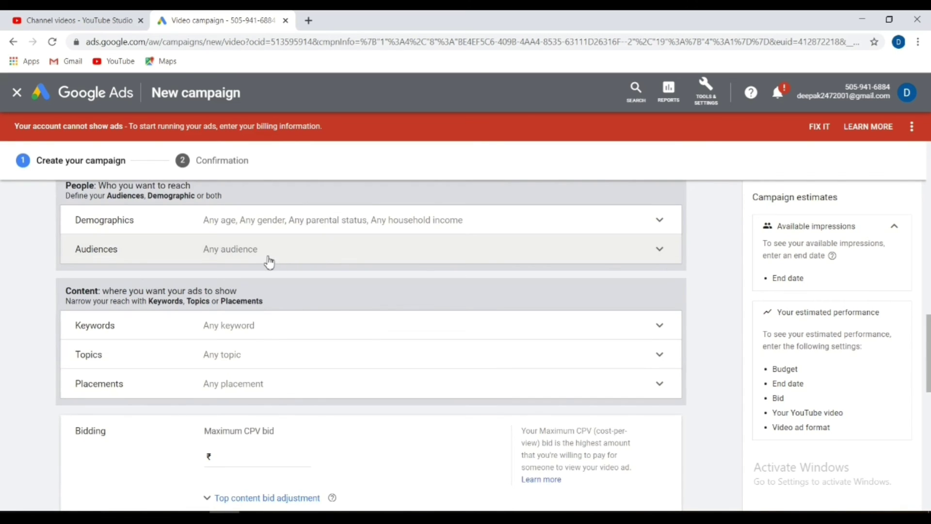
{"action": "scroll", "coordinate": [269, 261], "scroll_direction": "down", "scroll_amount": 10}
{"action": "scroll", "coordinate": [263, 259], "scroll_direction": "up", "scroll_amount": 3}
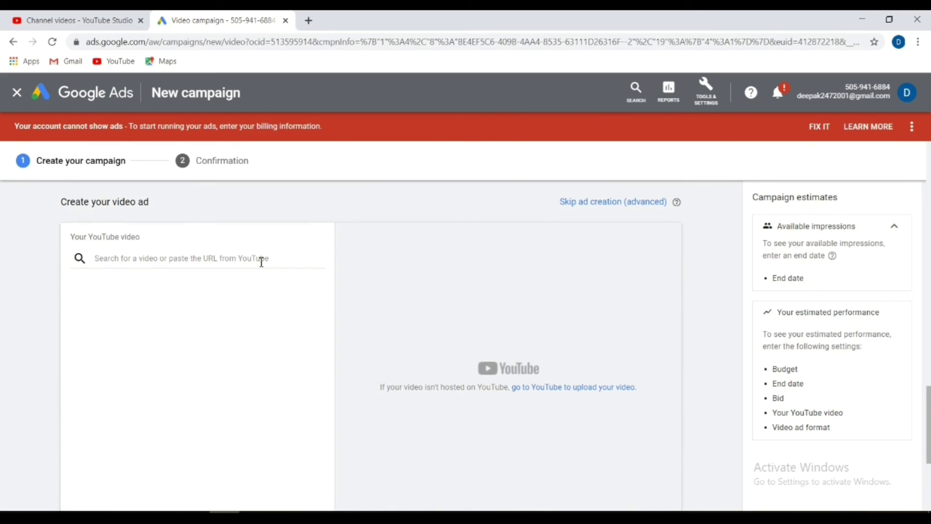
{"action": "scroll", "coordinate": [261, 262], "scroll_direction": "up", "scroll_amount": 5}
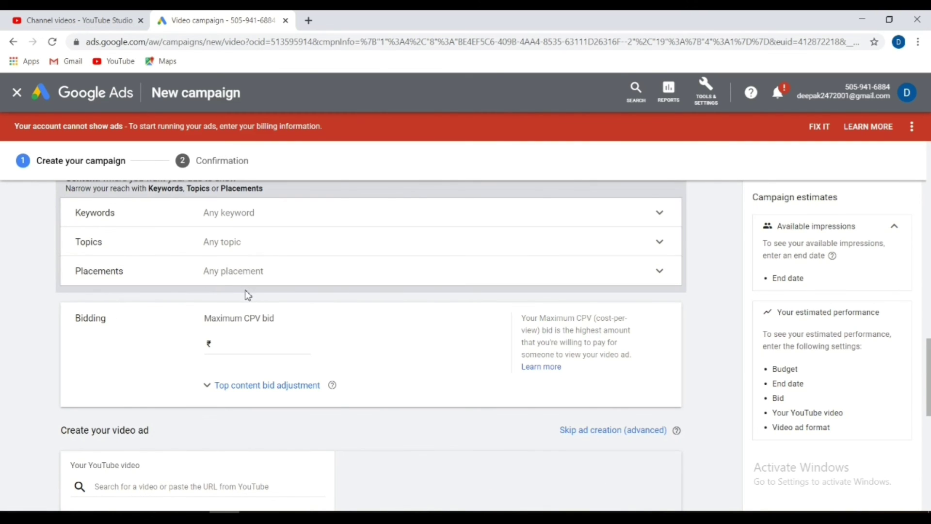
{"action": "scroll", "coordinate": [248, 294], "scroll_direction": "up", "scroll_amount": 3}
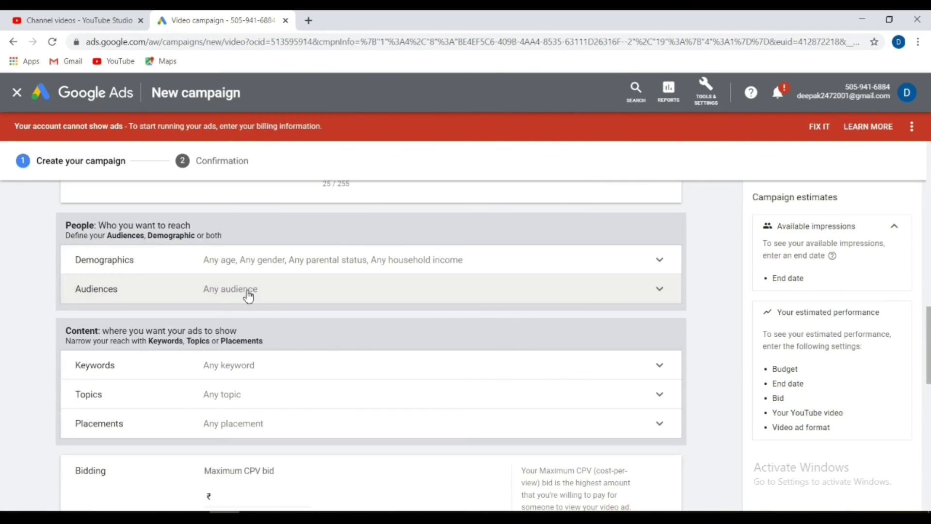
{"action": "left_click", "coordinate": [420, 296]}
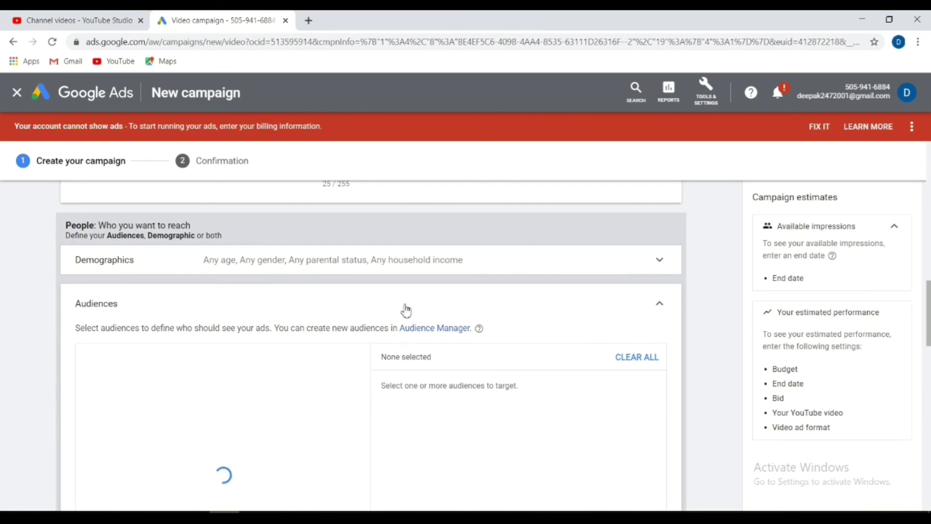
{"action": "left_click", "coordinate": [659, 303]}
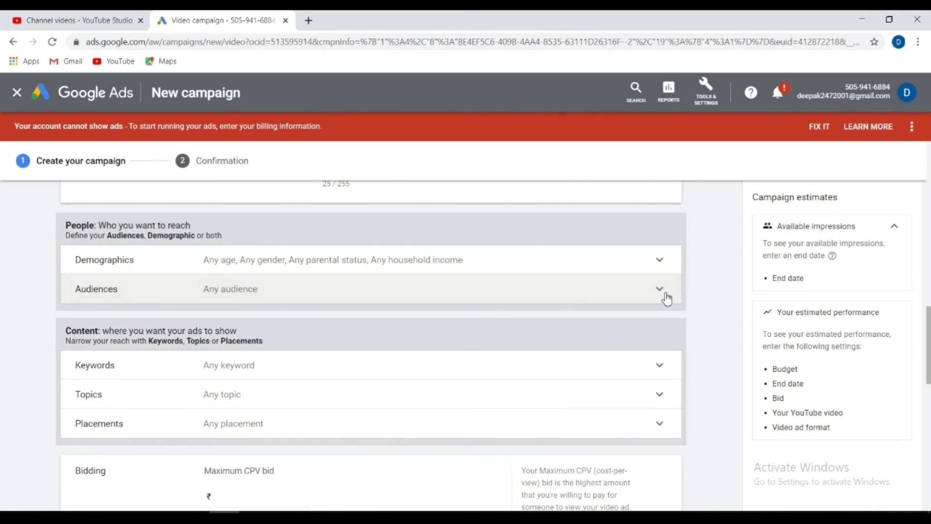
- Target the ad group at the YouTube users remarketing audiences "Liked Videos", "Subscribed Channel" and "Viewed shartain videos"
{"action": "left_click", "coordinate": [575, 301]}
{"action": "scroll", "coordinate": [311, 304], "scroll_direction": "down", "scroll_amount": 3}
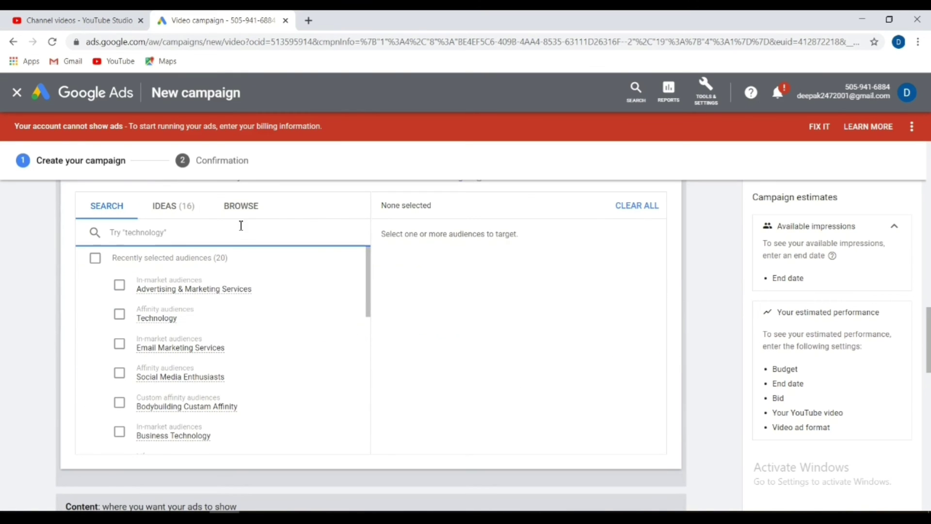
{"action": "left_click", "coordinate": [250, 212]}
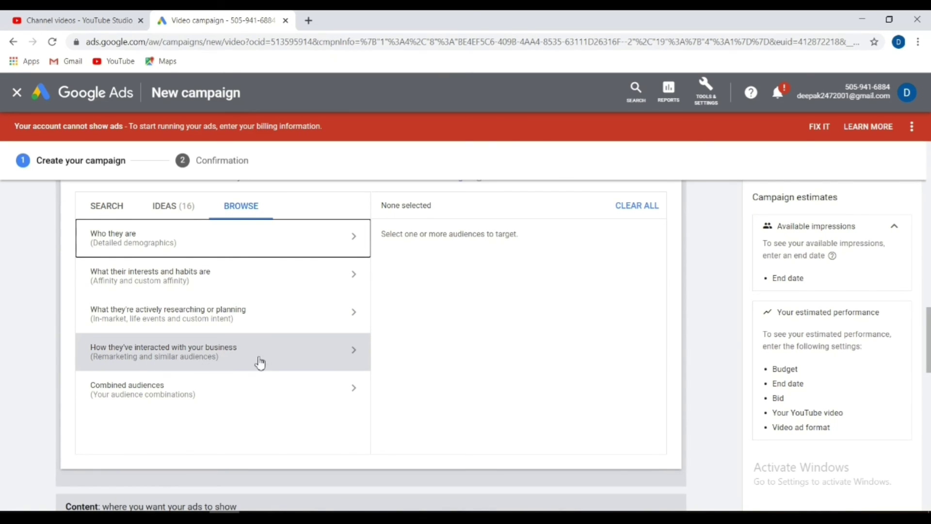
{"action": "left_click", "coordinate": [319, 361]}
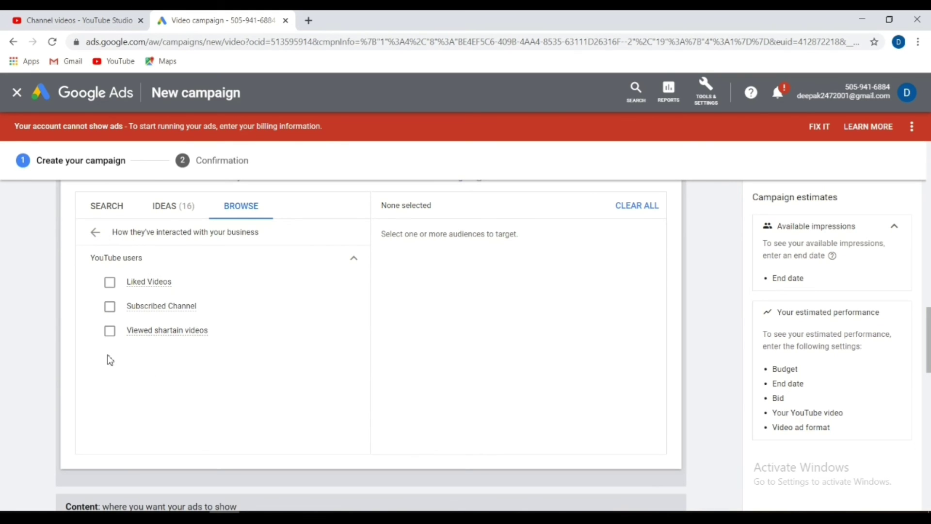
{"action": "left_click", "coordinate": [110, 283]}
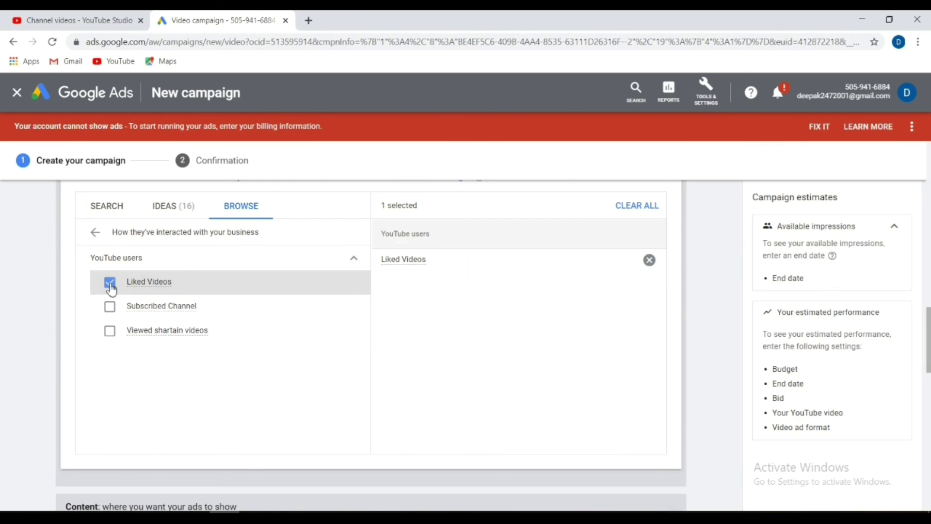
{"action": "left_click", "coordinate": [111, 308]}
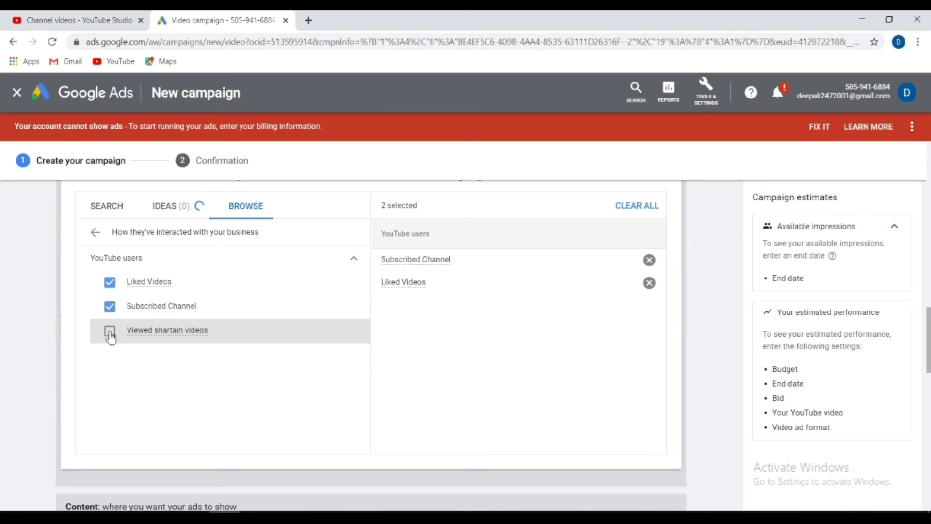
{"action": "left_click", "coordinate": [110, 331]}
- Review the rest of the campaign form, including content targeting, bidding, campaign settings and the video ad section
{"action": "scroll", "coordinate": [179, 351], "scroll_direction": "down", "scroll_amount": 3}
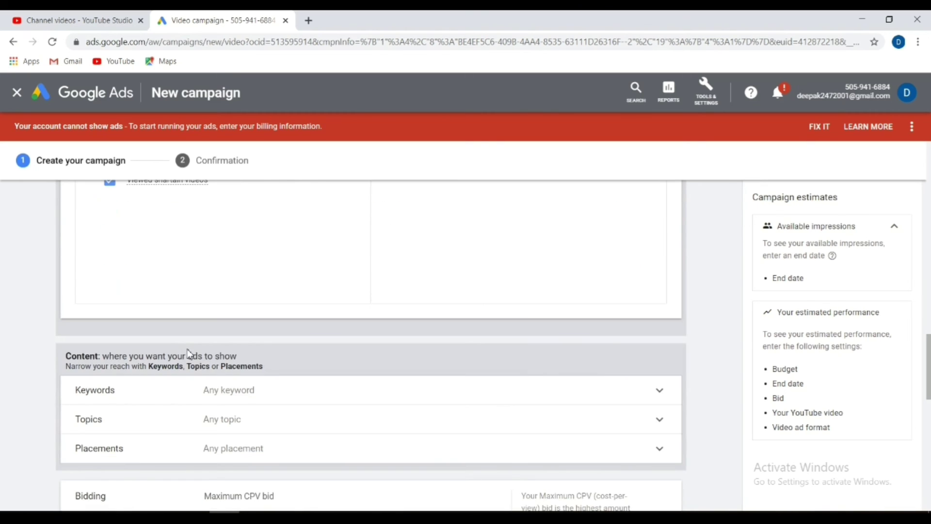
{"action": "scroll", "coordinate": [189, 353], "scroll_direction": "down", "scroll_amount": 5}
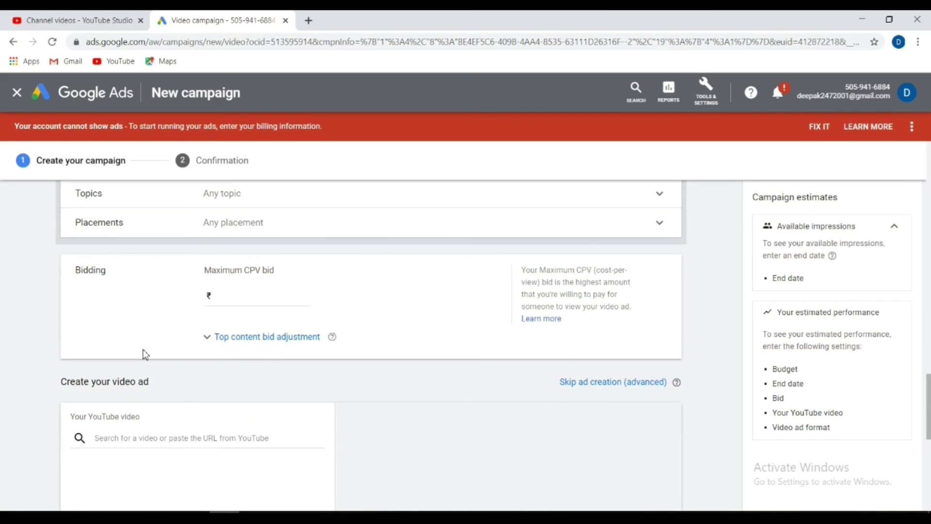
{"action": "scroll", "coordinate": [145, 354], "scroll_direction": "up", "scroll_amount": 10}
{"action": "scroll", "coordinate": [173, 320], "scroll_direction": "up", "scroll_amount": 5}
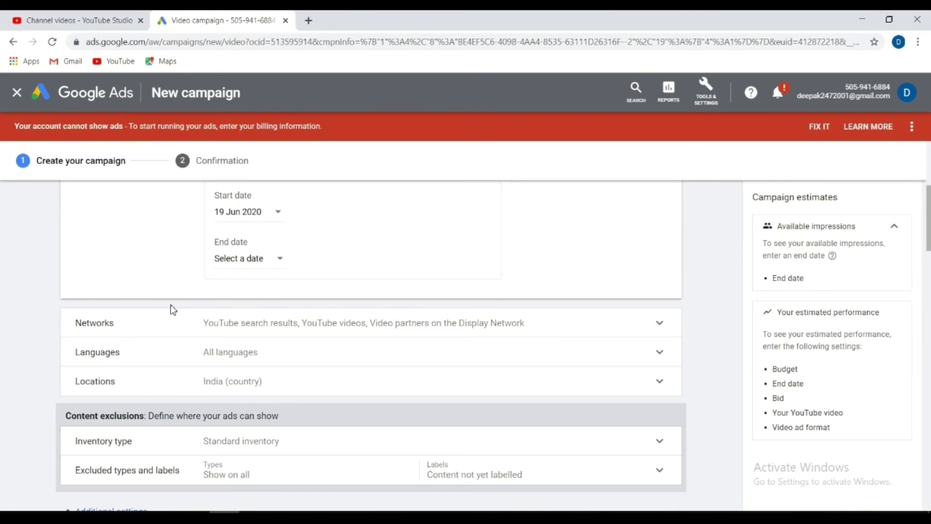
{"action": "scroll", "coordinate": [190, 289], "scroll_direction": "down", "scroll_amount": 15}
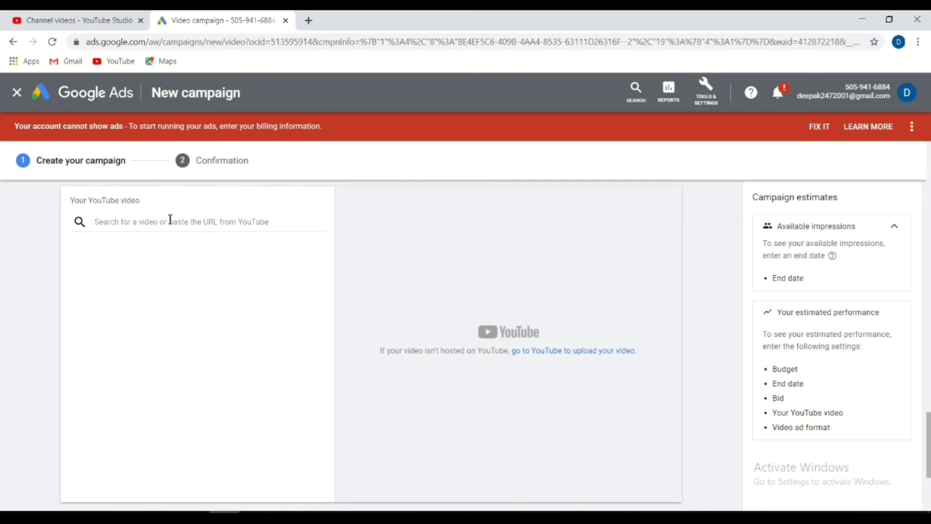
{"action": "scroll", "coordinate": [170, 226], "scroll_direction": "down", "scroll_amount": 4}
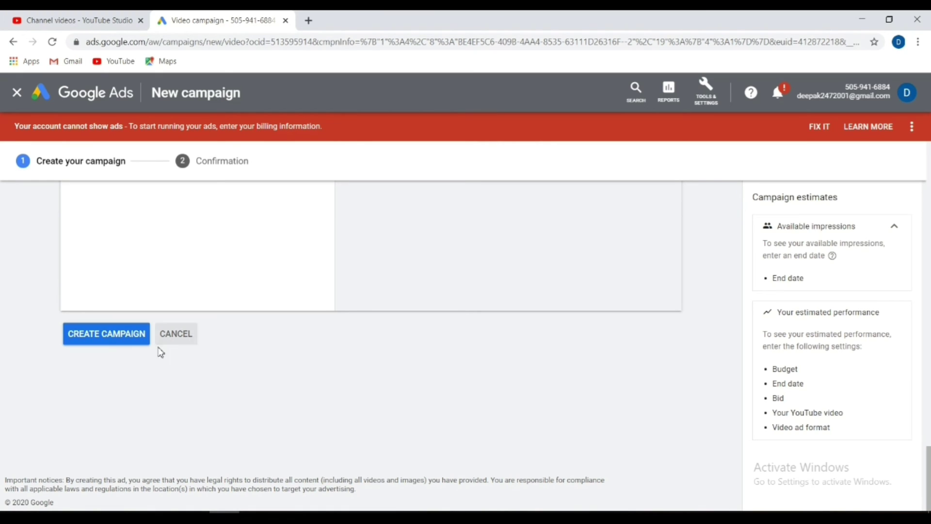
{"action": "scroll", "coordinate": [118, 352], "scroll_direction": "up", "scroll_amount": 5}
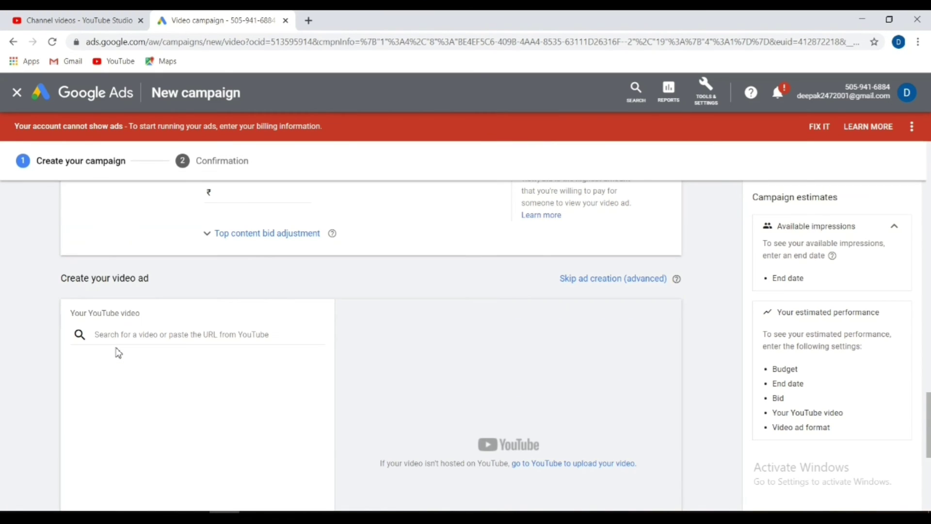